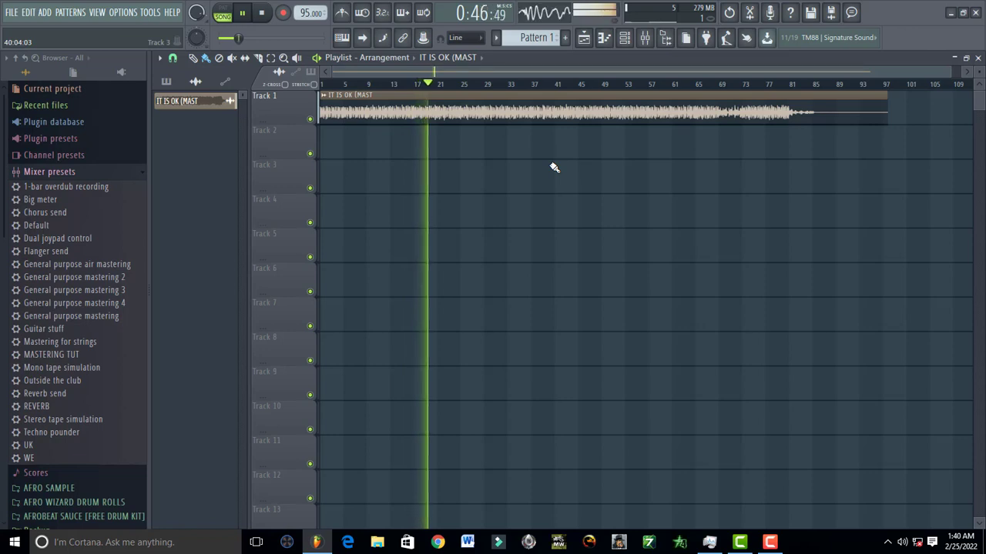
Stop playback and review the Master effects in the mixer: parametric EQ 2, Multiband Compressor, Stereo Enhancer, Maximus and Limiter.
{"action": "key", "text": "space"}
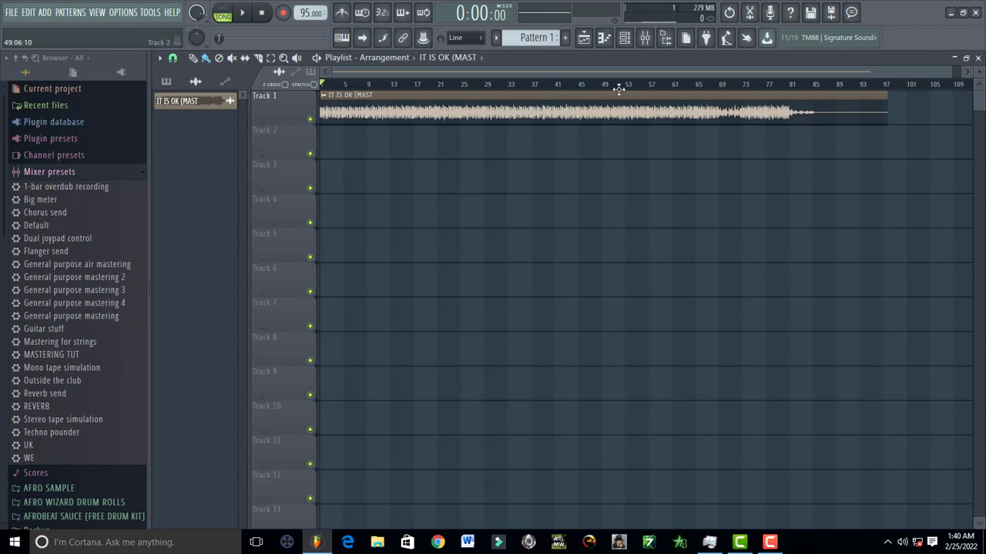
{"action": "left_click", "coordinate": [644, 37]}
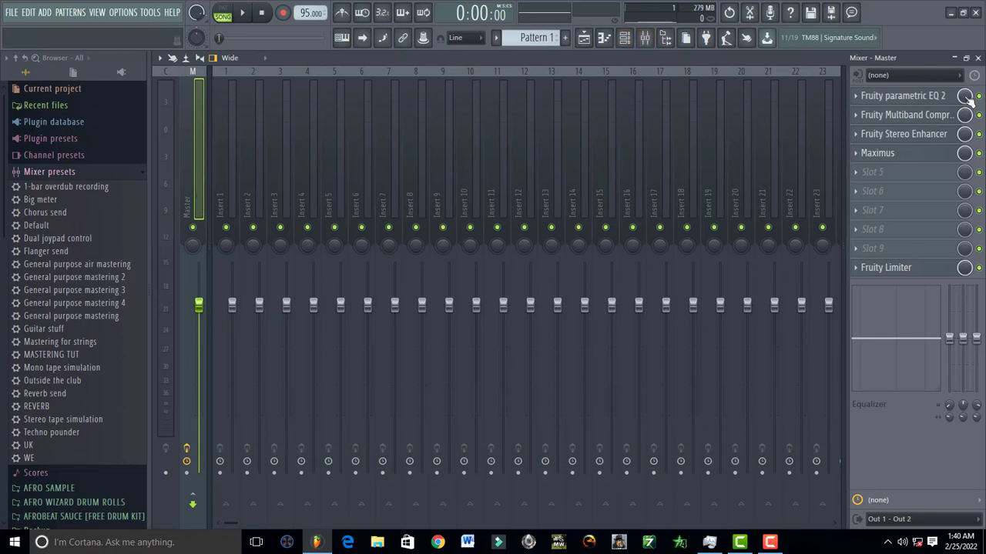
{"action": "left_click", "coordinate": [906, 100]}
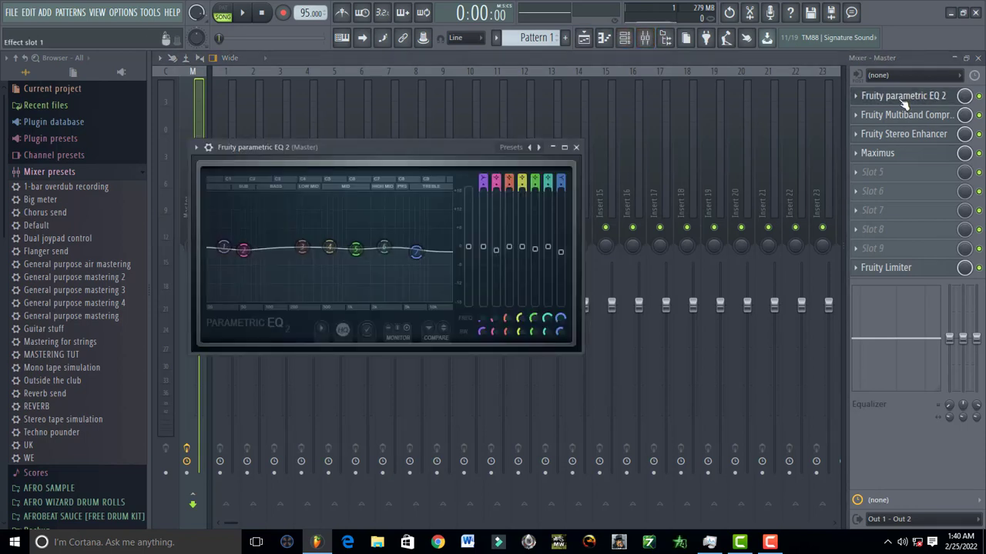
{"action": "left_click", "coordinate": [898, 117]}
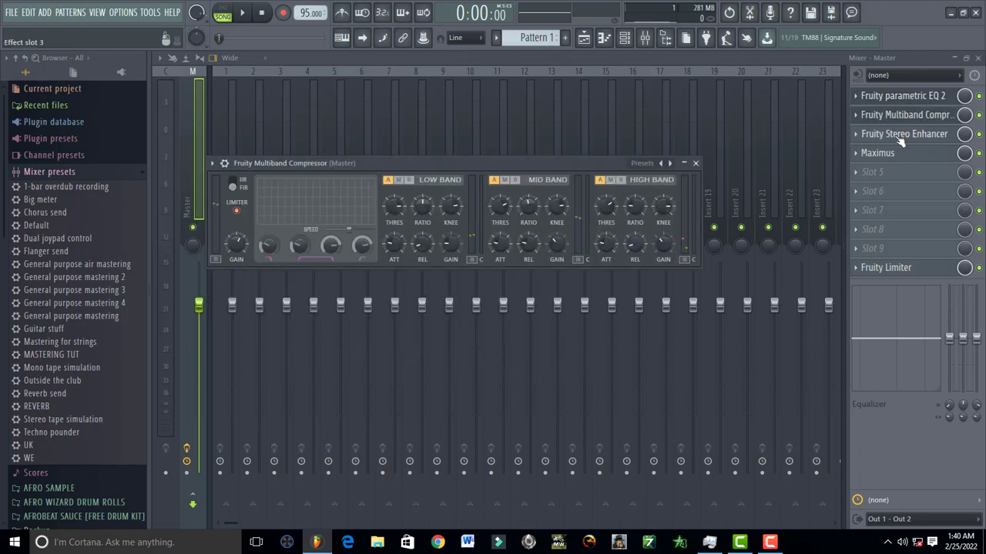
{"action": "left_click", "coordinate": [900, 137]}
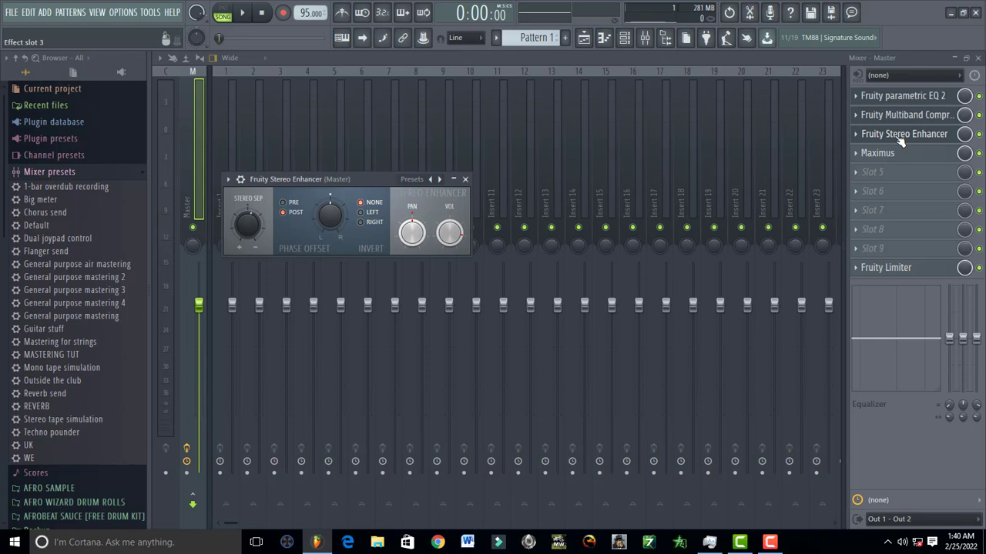
{"action": "left_click", "coordinate": [891, 155]}
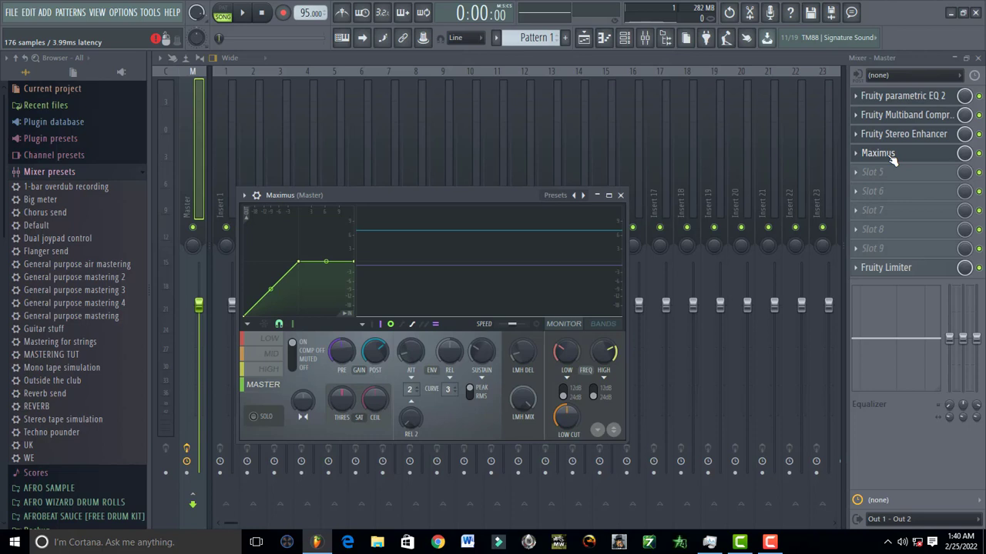
{"action": "left_click", "coordinate": [901, 271]}
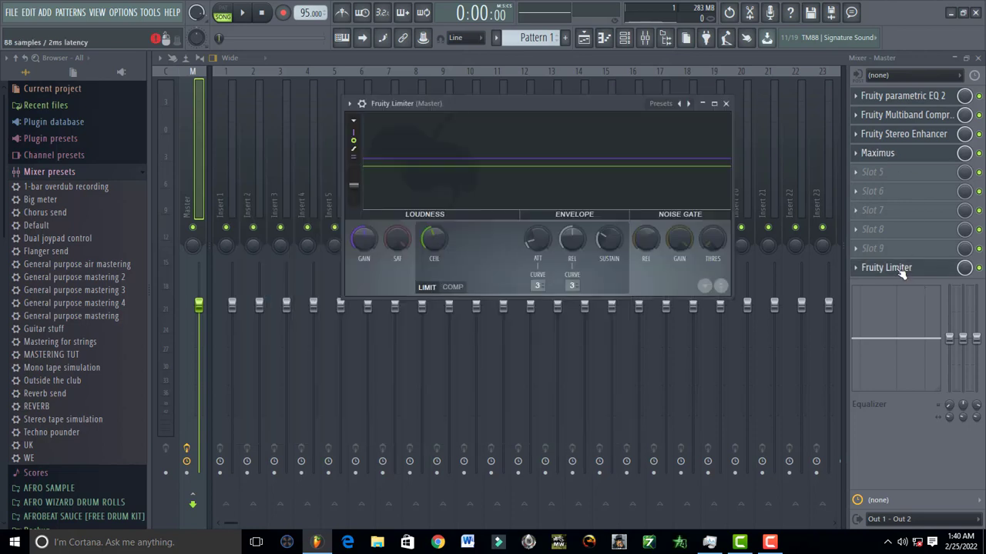
{"action": "left_click", "coordinate": [725, 103]}
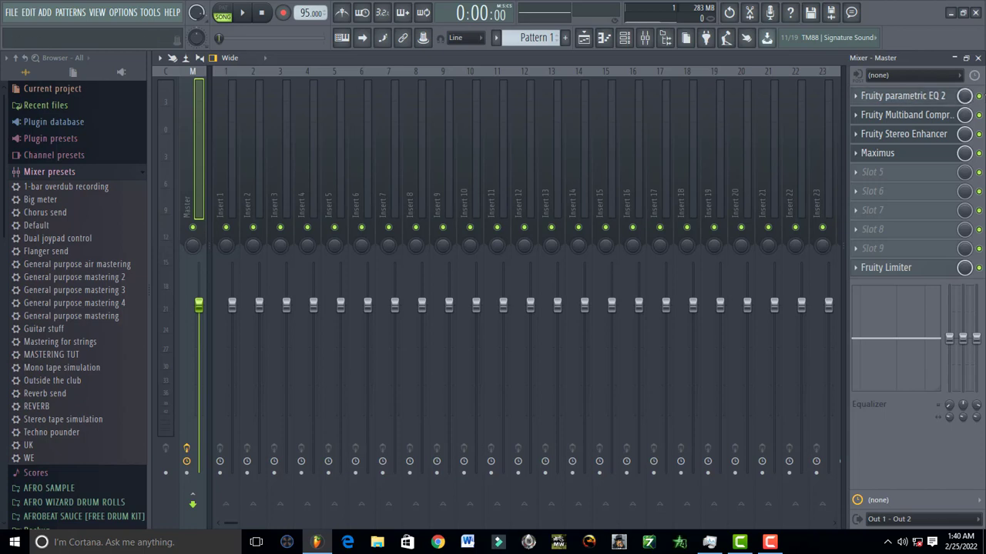
Switch off all five effects on the Master track and listen to the song unprocessed.
{"action": "left_click", "coordinate": [978, 95]}
{"action": "left_click", "coordinate": [978, 153]}
{"action": "left_click", "coordinate": [978, 267]}
{"action": "key", "text": "space"}
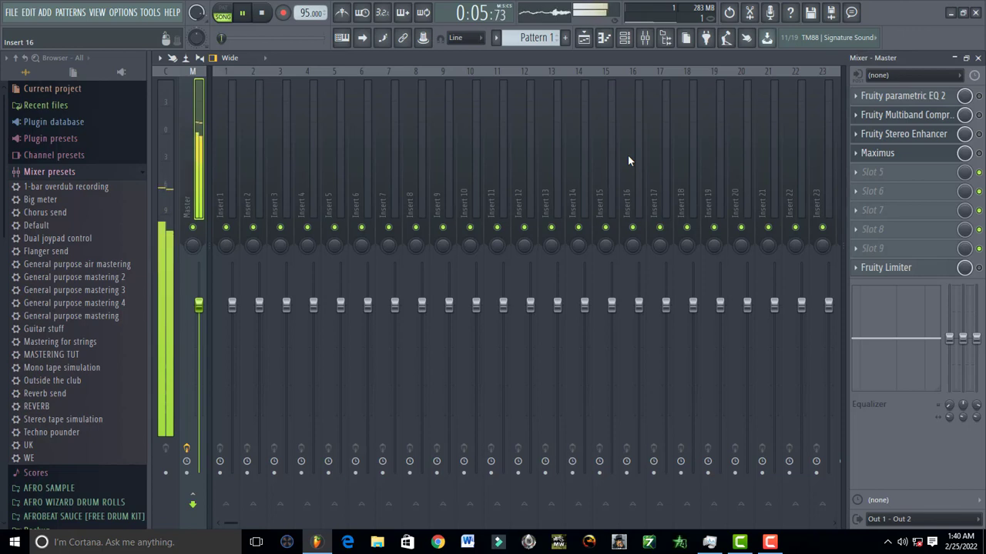
{"action": "key", "text": "space"}
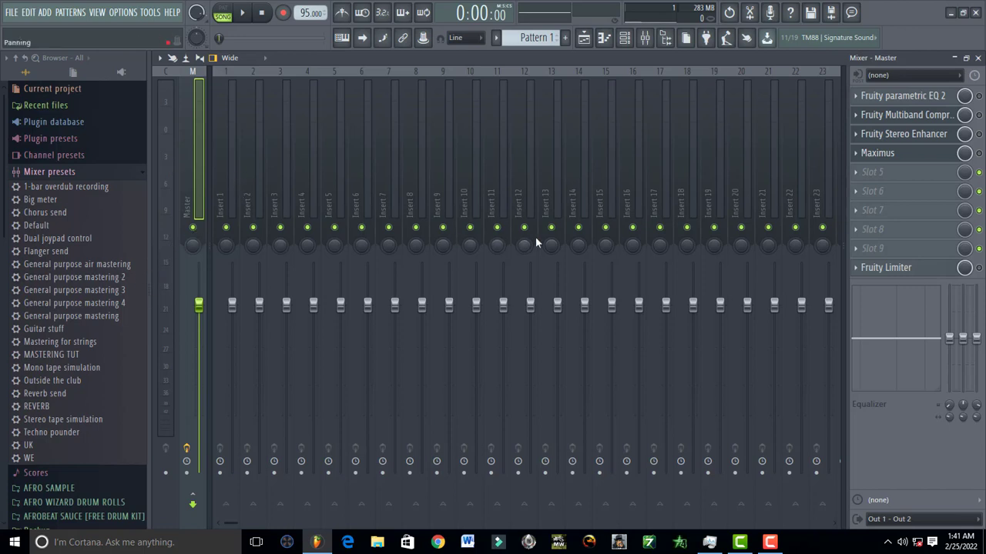
Re-enable the five Master effects and listen to the song with the processing on.
{"action": "left_click", "coordinate": [978, 96]}
{"action": "left_click", "coordinate": [980, 115]}
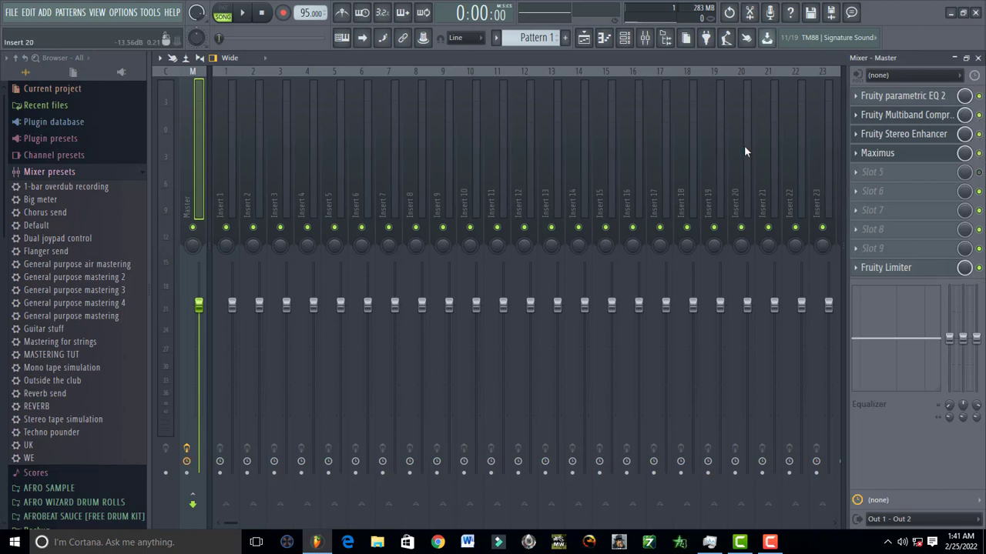
{"action": "key", "text": "space"}
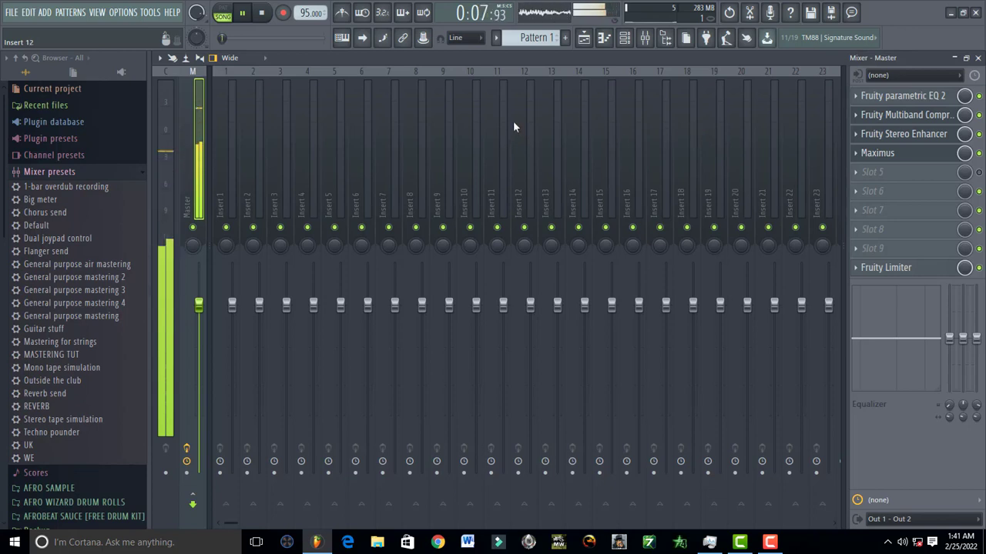
{"action": "key", "text": "space"}
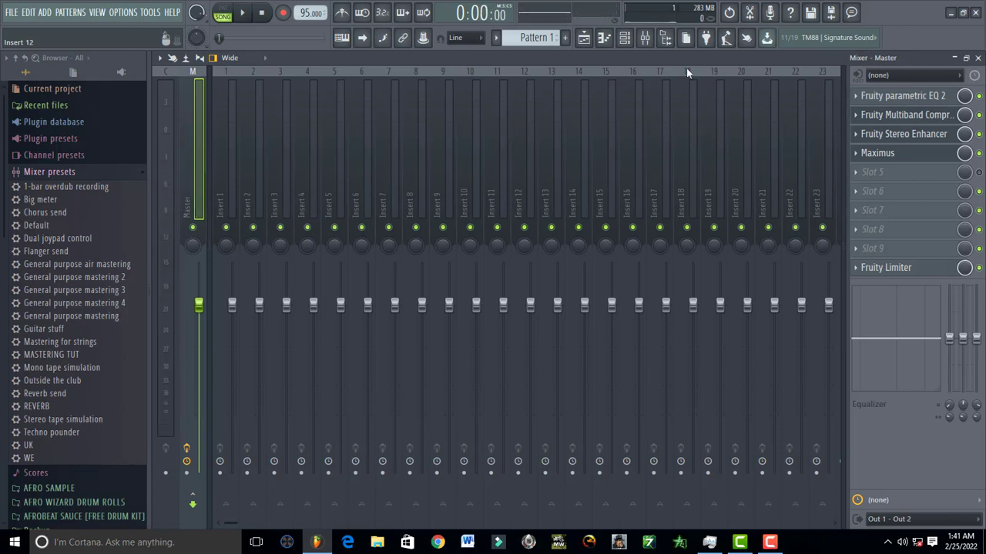
Set high-shelf band 7 of the Master's Fruity parametric EQ 2 to about -1.1 dB at 7743 Hz and audition it.
{"action": "left_click", "coordinate": [918, 99]}
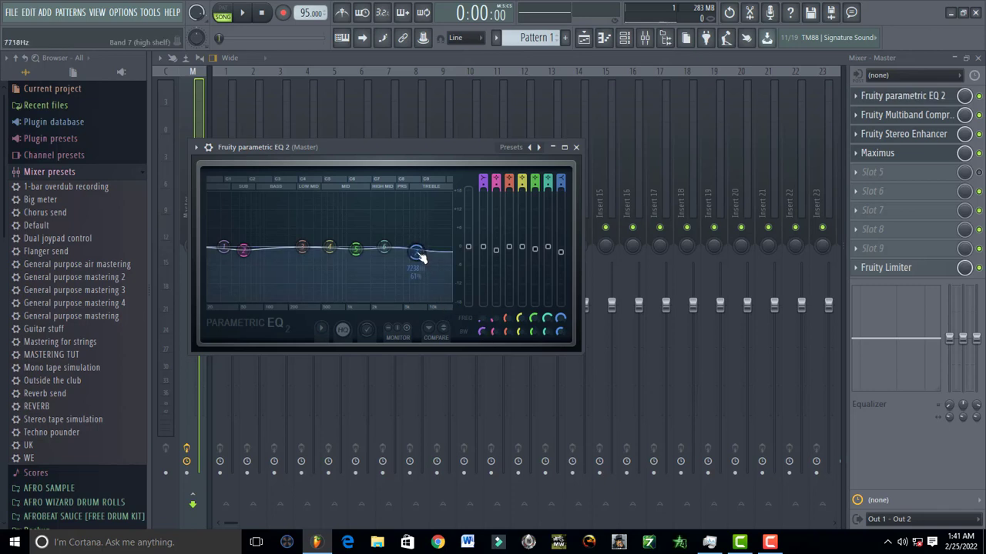
{"action": "mouse_move", "coordinate": [418, 256]}
{"action": "left_mouse_down"}
{"action": "mouse_move", "coordinate": [412, 227]}
{"action": "mouse_move", "coordinate": [416, 252]}
{"action": "left_mouse_up"}
{"action": "left_click_drag", "start_coordinate": [417, 252], "coordinate": [420, 256]}
{"action": "mouse_move", "coordinate": [419, 257]}
{"action": "left_mouse_down"}
{"action": "mouse_move", "coordinate": [411, 253]}
{"action": "mouse_move", "coordinate": [416, 213]}
{"action": "mouse_move", "coordinate": [418, 250]}
{"action": "left_mouse_up"}
{"action": "key", "text": "space"}
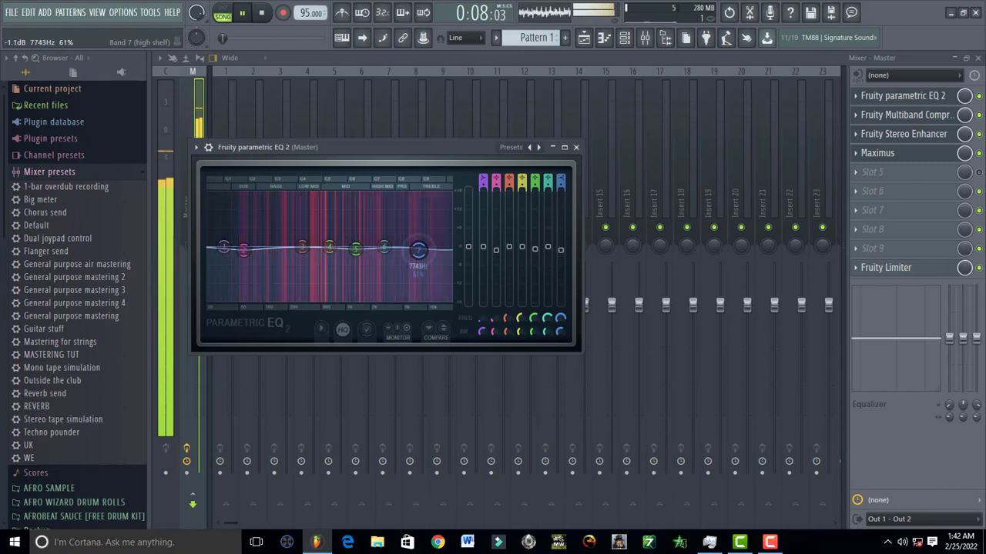
{"action": "key", "text": "space"}
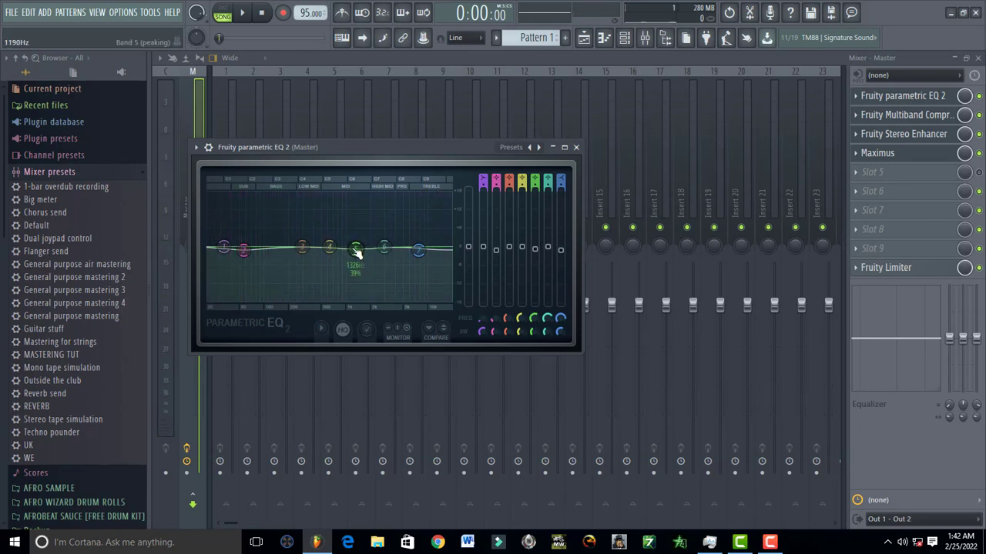
Adjust peaking band 5 of the EQ to about -1.2 dB at 1372 Hz while auditioning the song.
{"action": "key", "text": "space"}
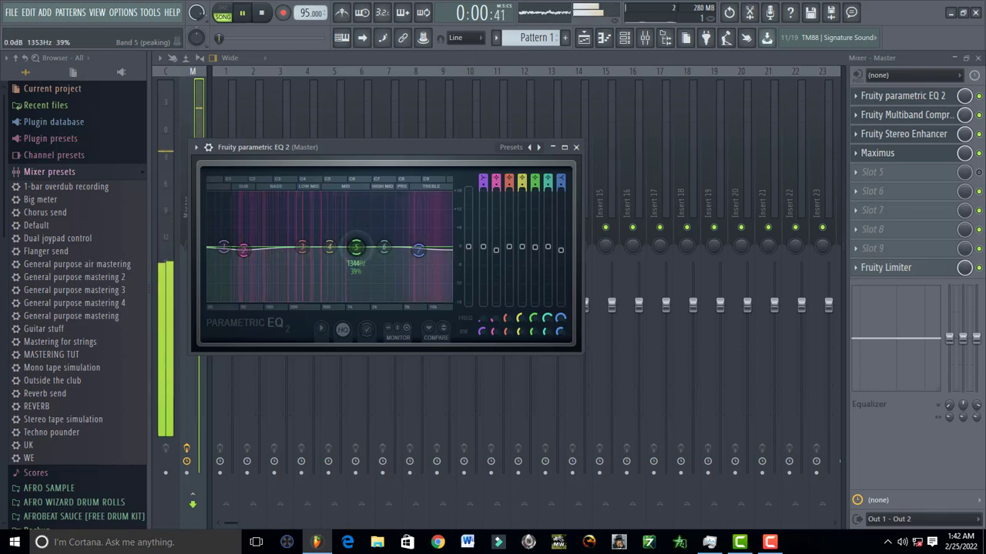
{"action": "mouse_move", "coordinate": [356, 254]}
{"action": "left_mouse_down"}
{"action": "mouse_move", "coordinate": [351, 214]}
{"action": "mouse_move", "coordinate": [355, 250]}
{"action": "left_mouse_up"}
{"action": "key", "text": "space"}
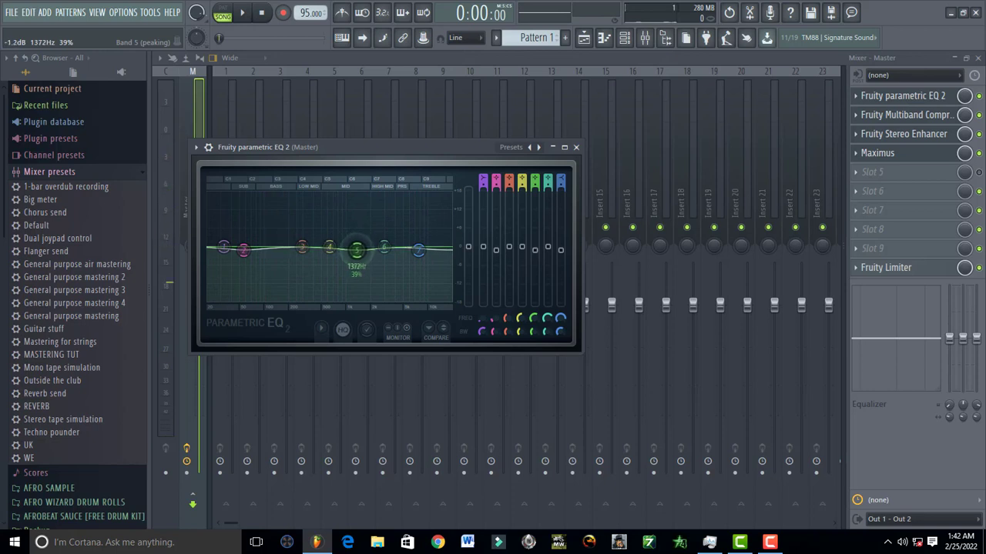
{"action": "key", "text": "space"}
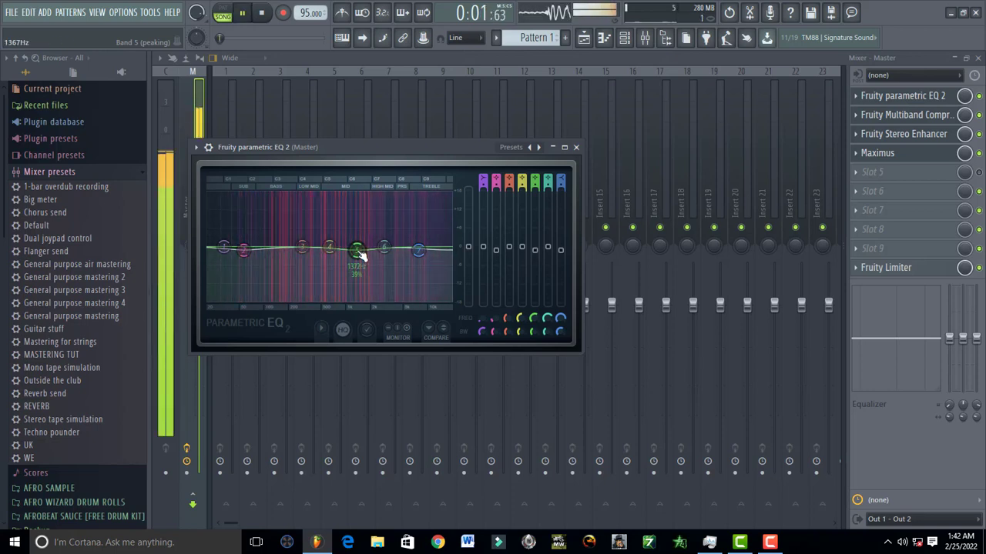
{"action": "key", "text": "space"}
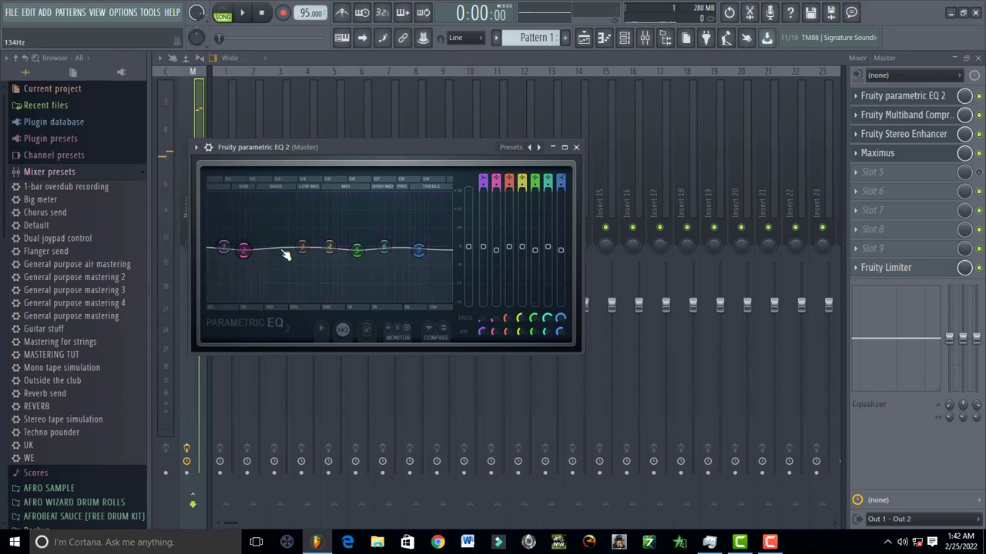
Lower peaking band 2 of the EQ to about -2.0 dB at 62 Hz and audition the low end.
{"action": "mouse_move", "coordinate": [306, 255]}
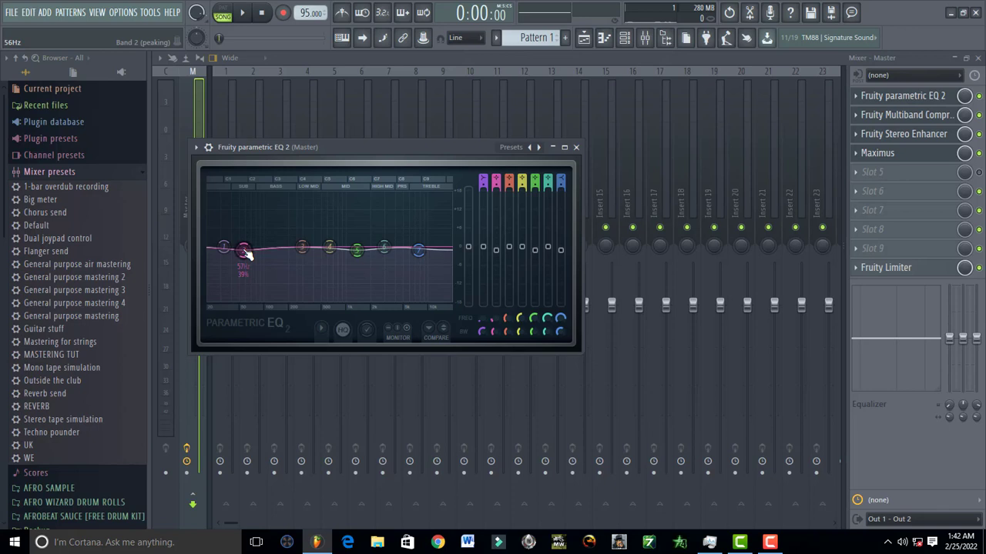
{"action": "left_click_drag", "start_coordinate": [244, 249], "coordinate": [244, 249]}
{"action": "key", "text": "space"}
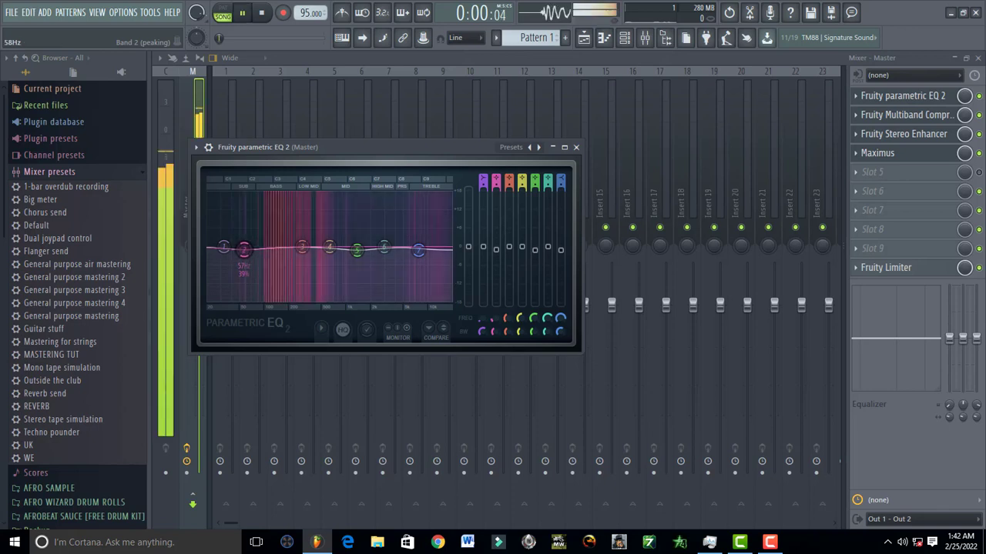
{"action": "key", "text": "space"}
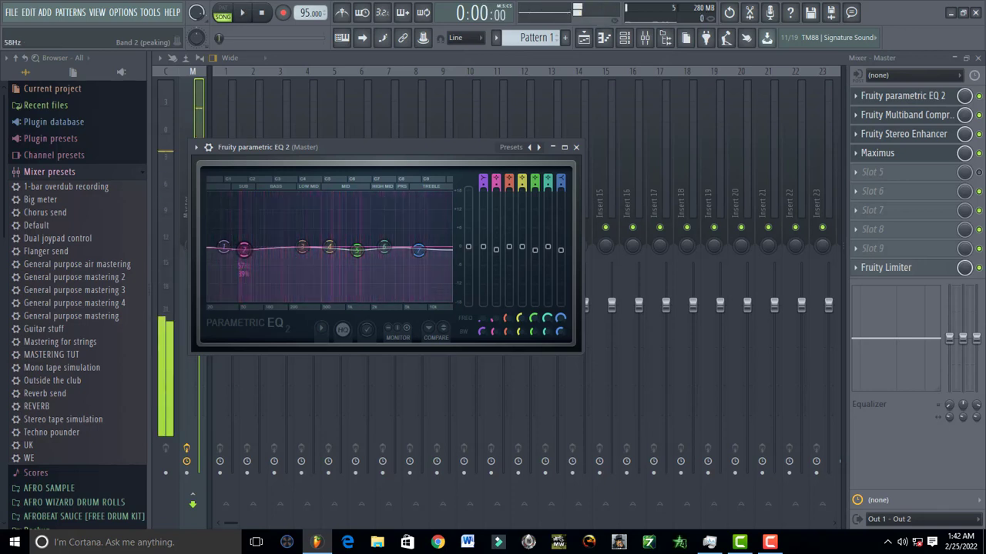
{"action": "mouse_move", "coordinate": [243, 249]}
{"action": "left_mouse_down"}
{"action": "mouse_move", "coordinate": [244, 194]}
{"action": "mouse_move", "coordinate": [246, 252]}
{"action": "left_mouse_up"}
{"action": "key", "text": "space"}
{"action": "key", "text": "space"}
{"action": "key", "text": "space"}
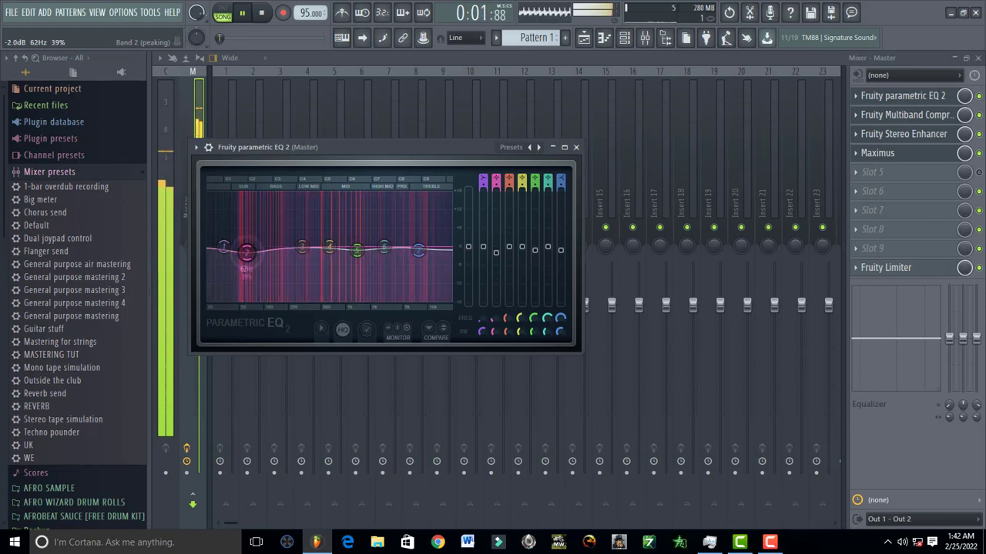
{"action": "key", "text": "space"}
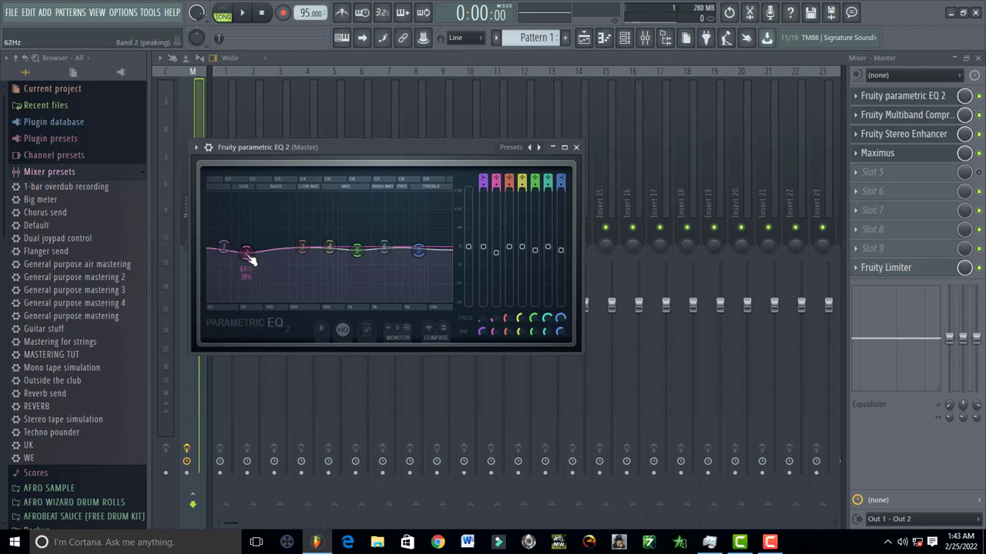
Raise the gain of EQ band 2 slightly, audition the song and close the EQ.
{"action": "left_click_drag", "start_coordinate": [250, 260], "coordinate": [249, 257]}
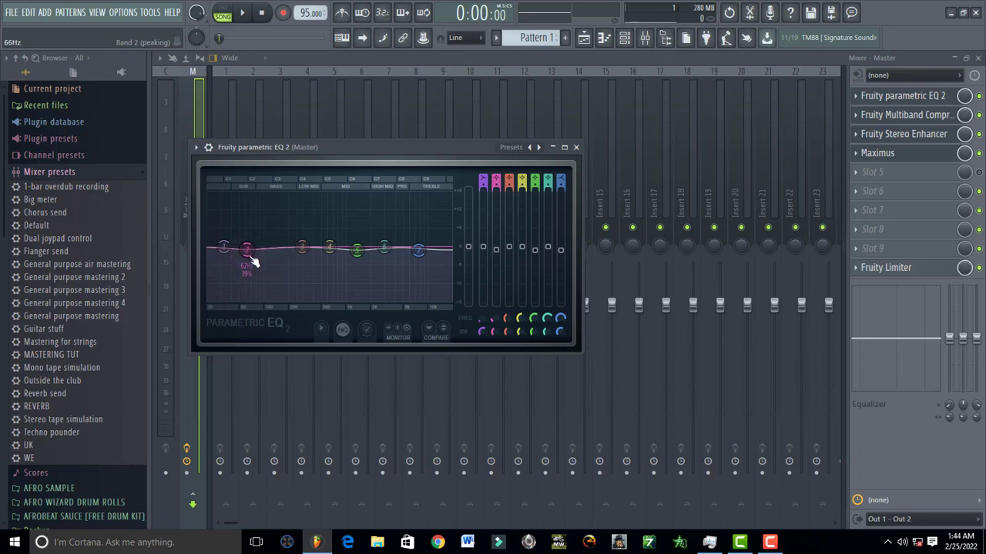
{"action": "key", "text": "space"}
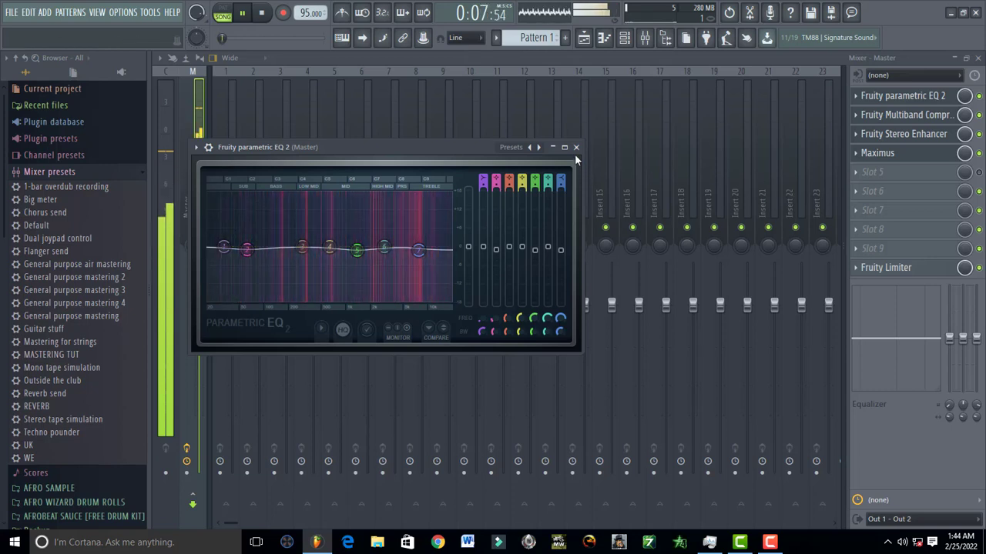
{"action": "key", "text": "space"}
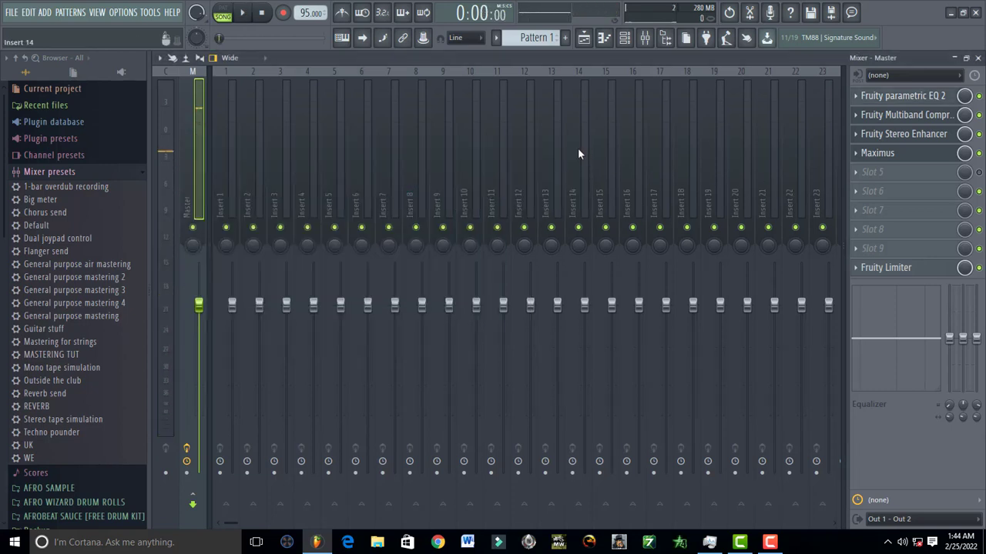
Open the Master's Fruity Multiband Compressor and bypass its high band briefly before switching the band back on.
{"action": "left_click", "coordinate": [896, 120]}
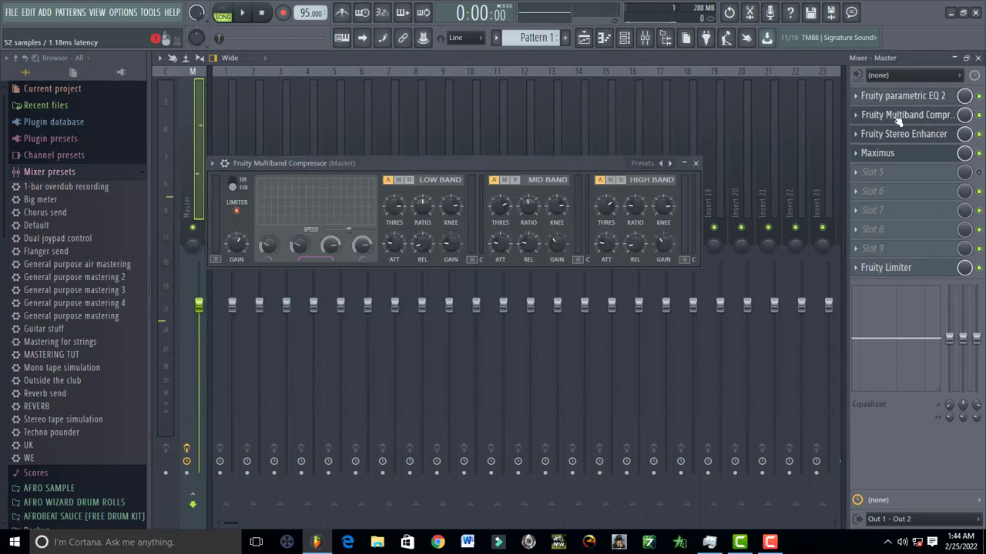
{"action": "left_click", "coordinate": [620, 180]}
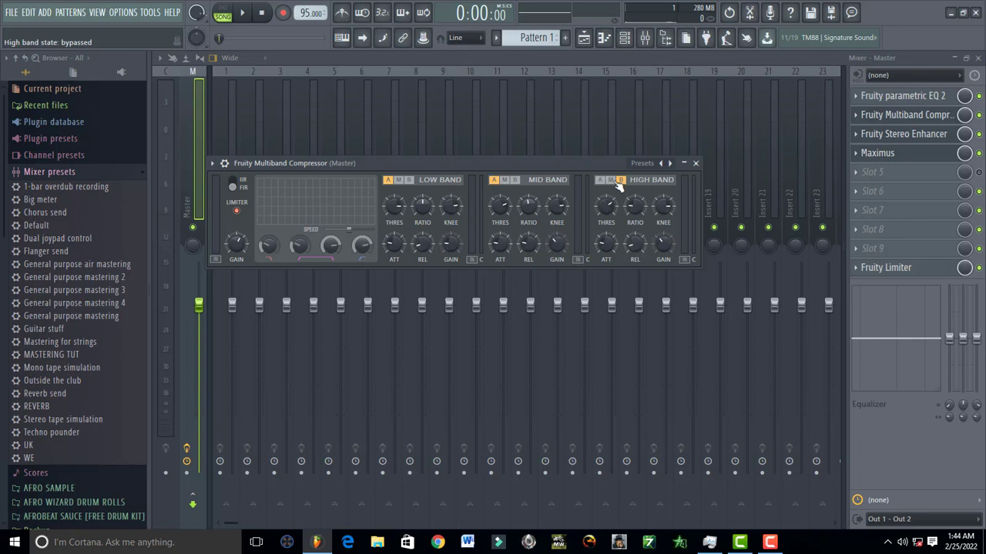
{"action": "left_click", "coordinate": [600, 180]}
Try the high band's threshold at -7.0 dB and at -60.0 dB while playing the song.
{"action": "key", "text": "space"}
{"action": "left_click_drag", "start_coordinate": [607, 208], "coordinate": [608, 178]}
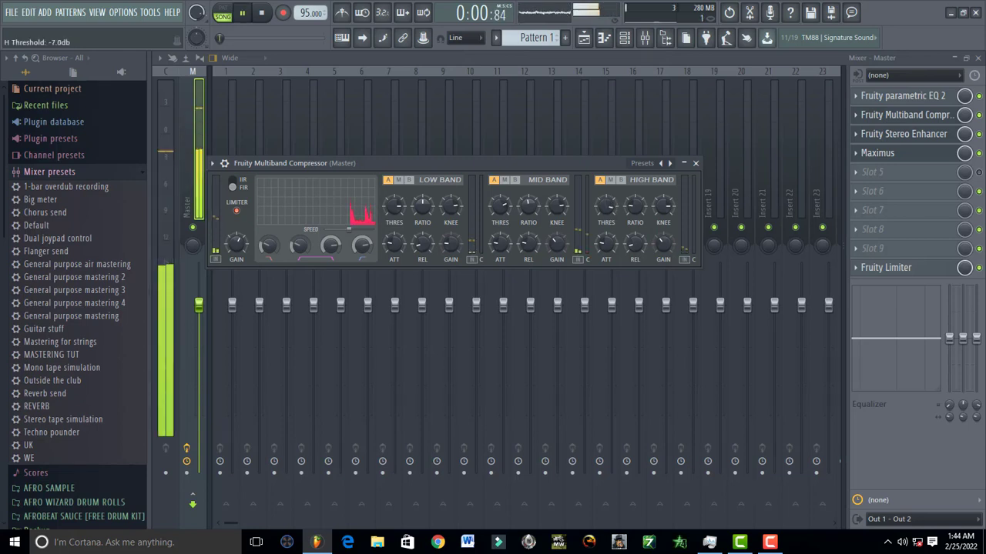
{"action": "key", "text": "space"}
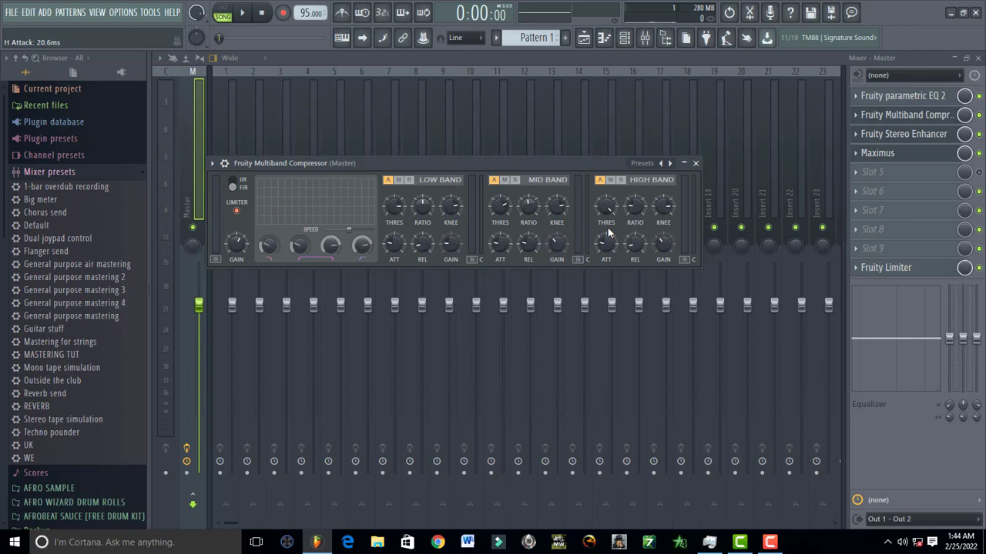
{"action": "key", "text": "space"}
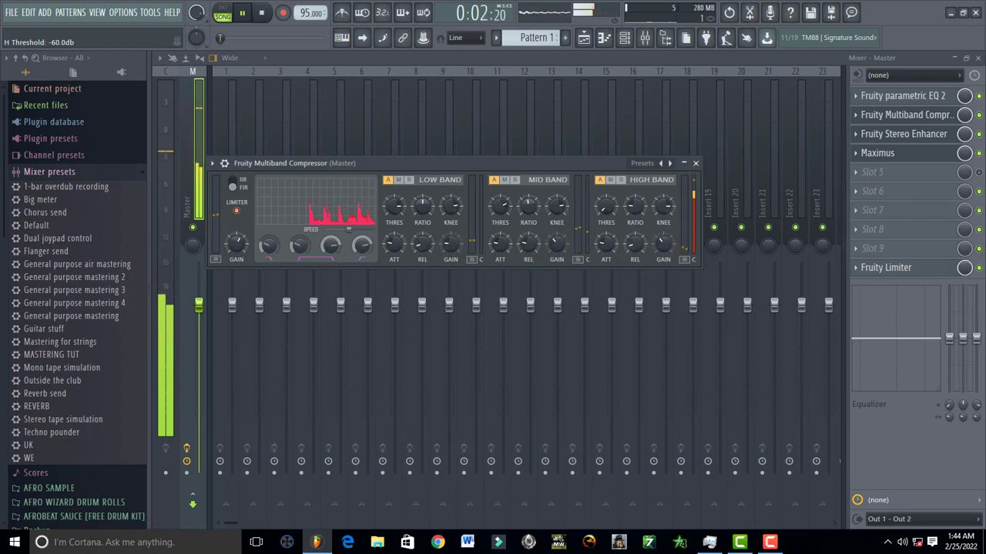
{"action": "key", "text": "space"}
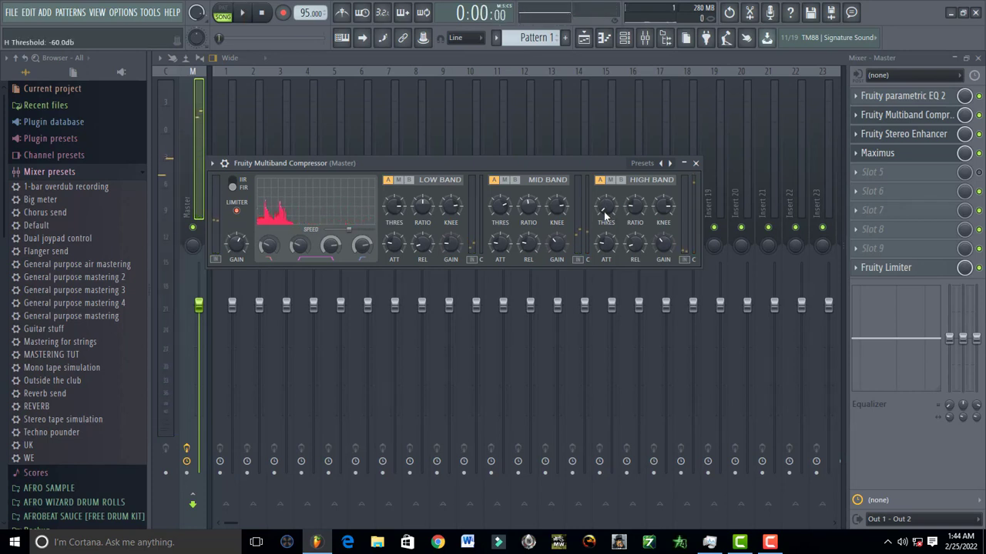
Raise the high band's threshold from its minimum and play the song to check the compression.
{"action": "left_click_drag", "start_coordinate": [605, 214], "coordinate": [605, 202]}
{"action": "key", "text": "space"}
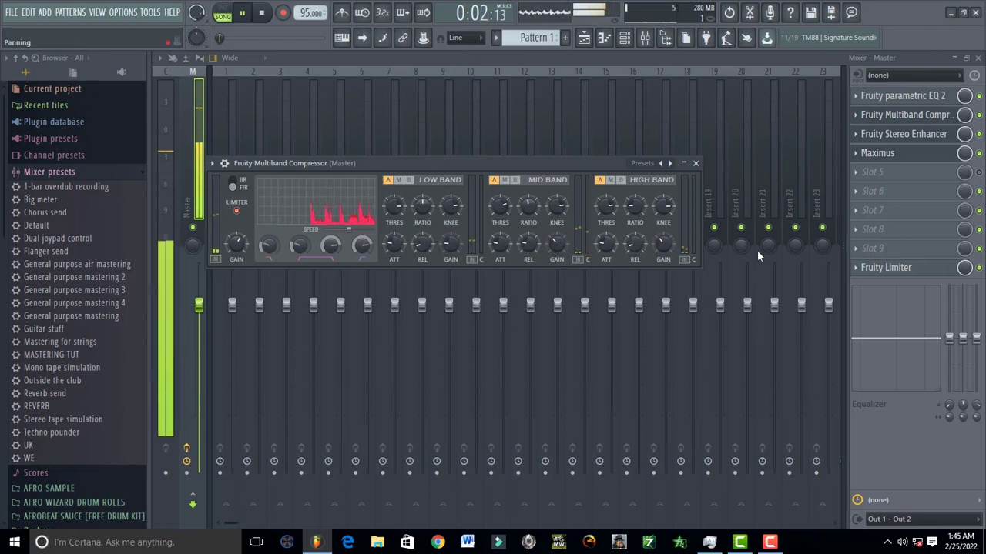
Try the high band's gain at 16.9 dB, set it to about -0.8 dB and audition the song.
{"action": "key", "text": "space"}
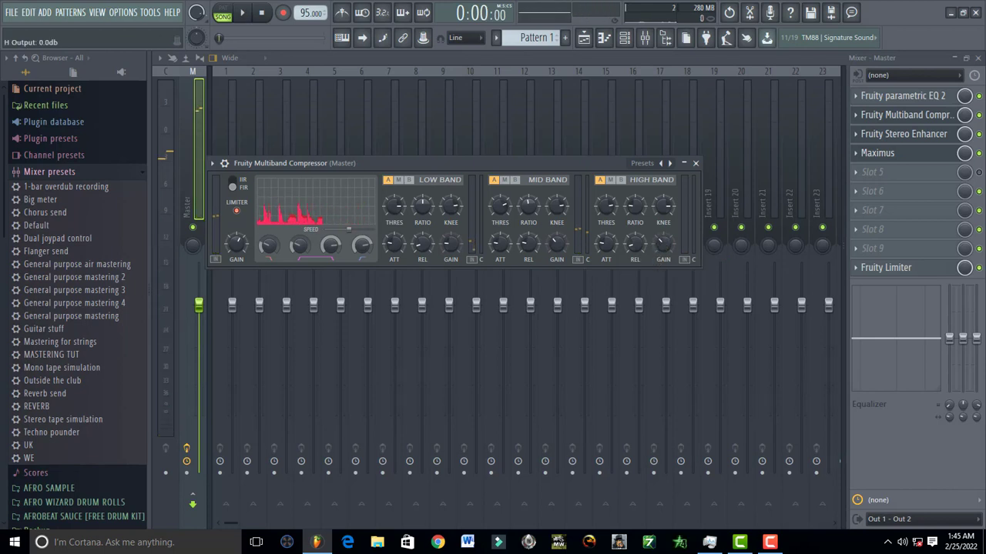
{"action": "left_click_drag", "start_coordinate": [662, 245], "coordinate": [662, 250]}
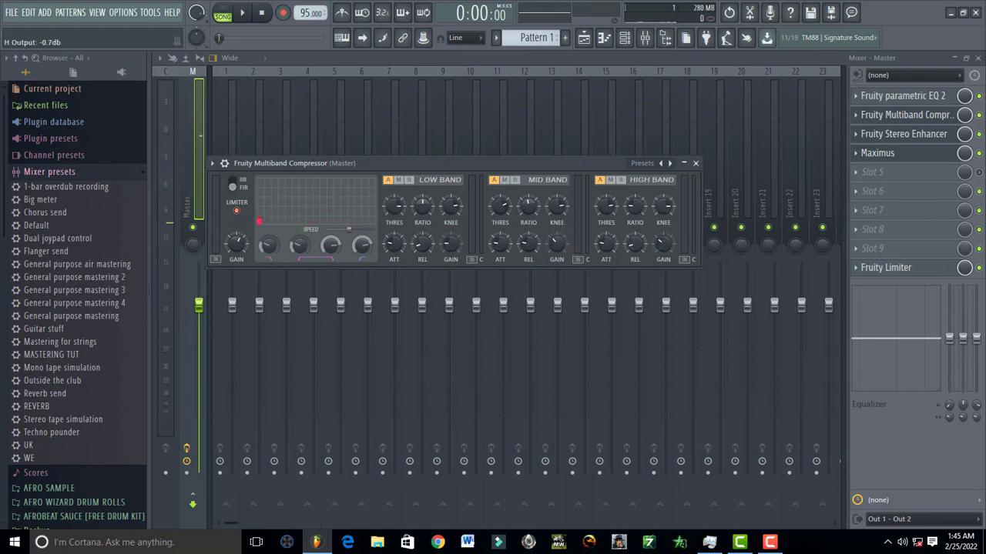
{"action": "key", "text": "space"}
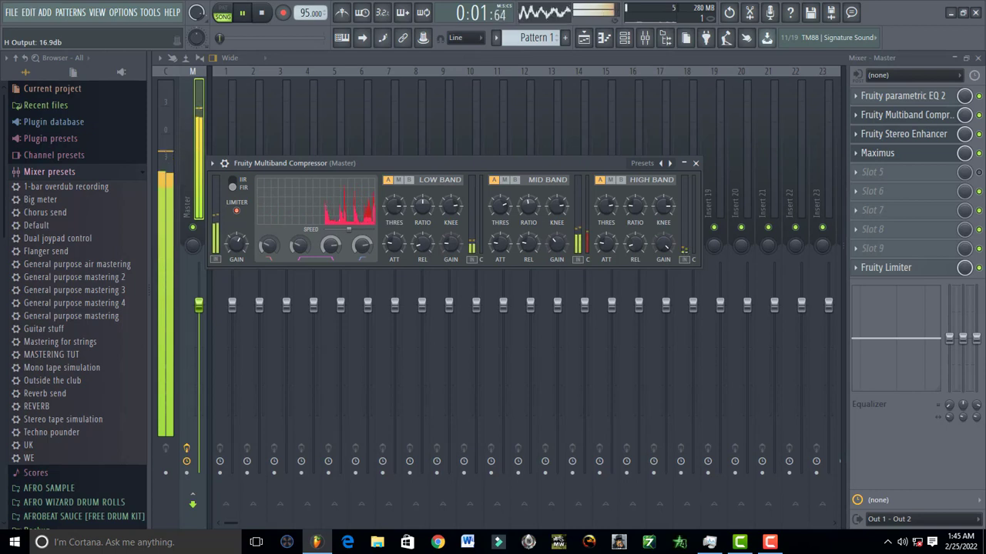
{"action": "key", "text": "space"}
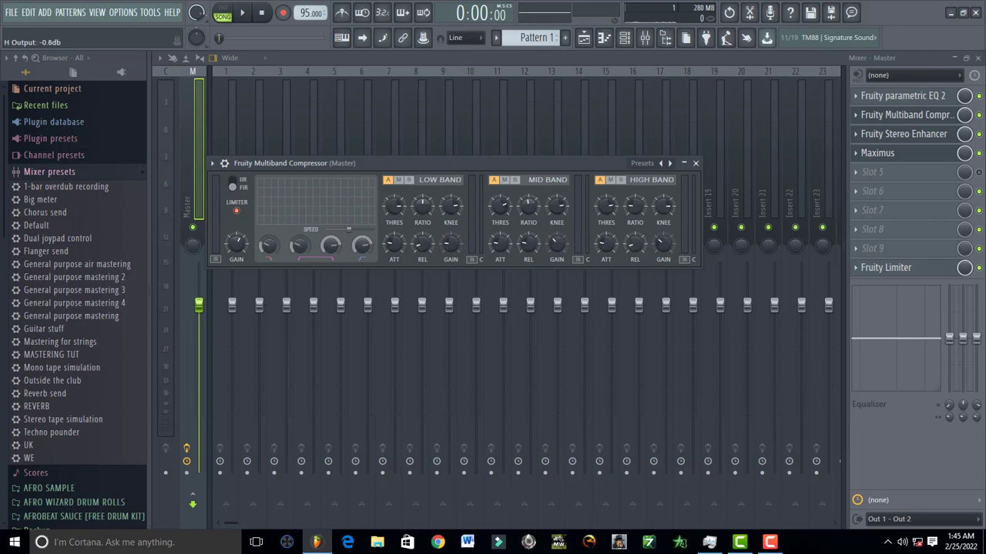
{"action": "key", "text": "space"}
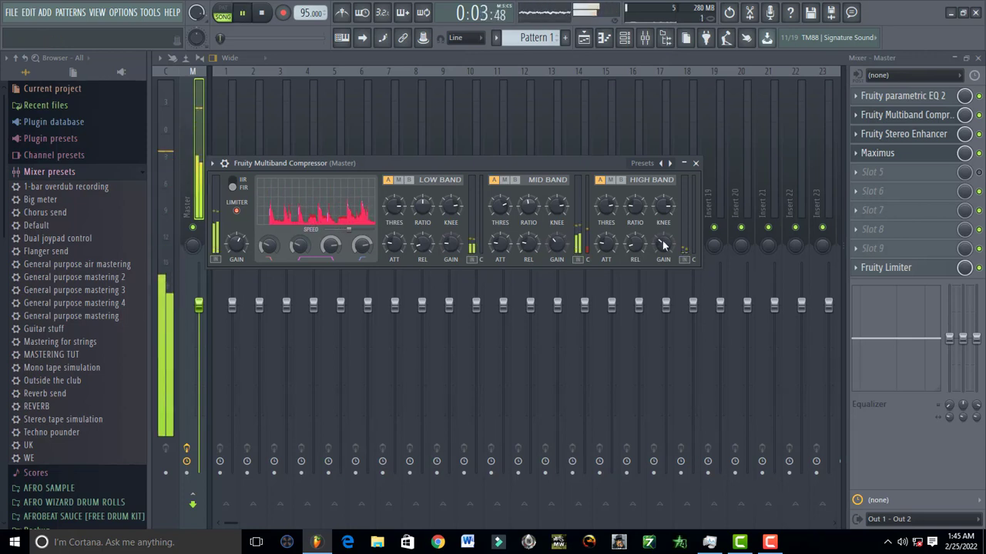
{"action": "key", "text": "space"}
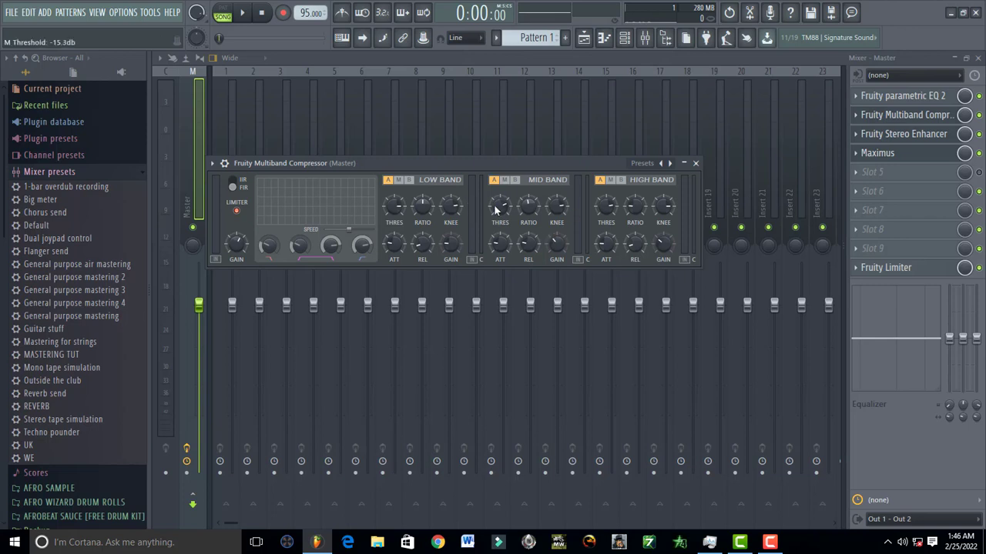
Try a very low mid-band threshold with 8.5 dB gain while playing the song, and set the threshold to -13.4 dB.
{"action": "key", "text": "space"}
{"action": "left_click_drag", "start_coordinate": [496, 214], "coordinate": [496, 247]}
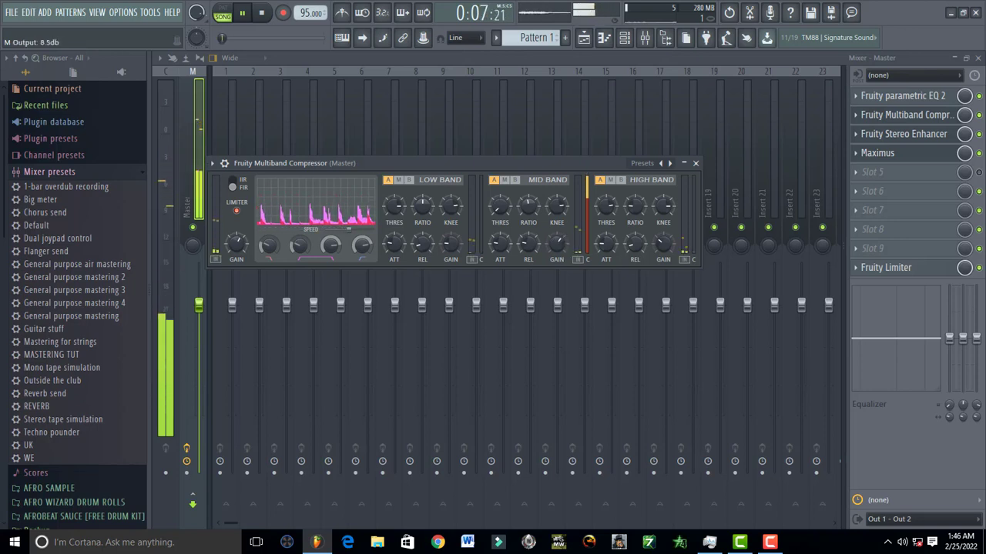
{"action": "left_click_drag", "start_coordinate": [499, 209], "coordinate": [499, 185]}
{"action": "key", "text": "space"}
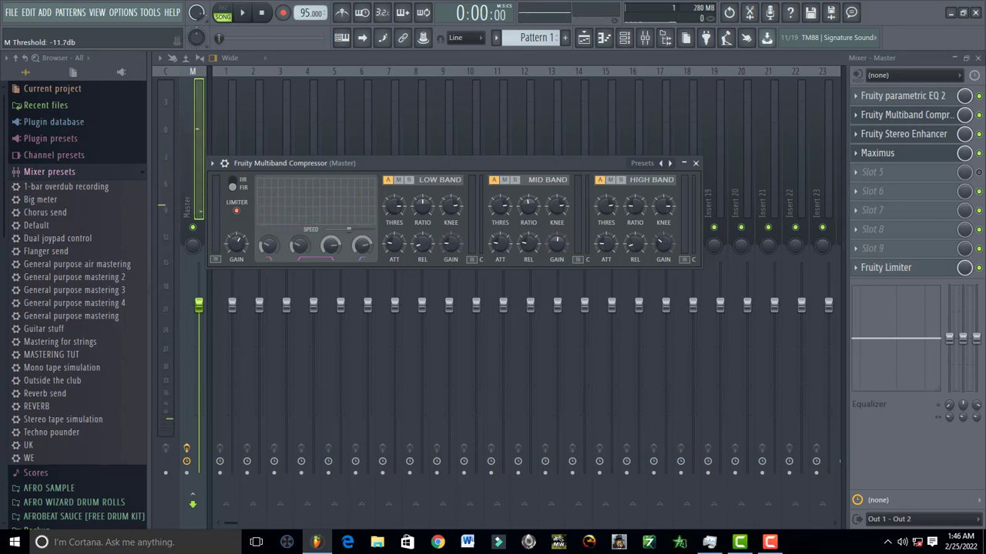
{"action": "key", "text": "space"}
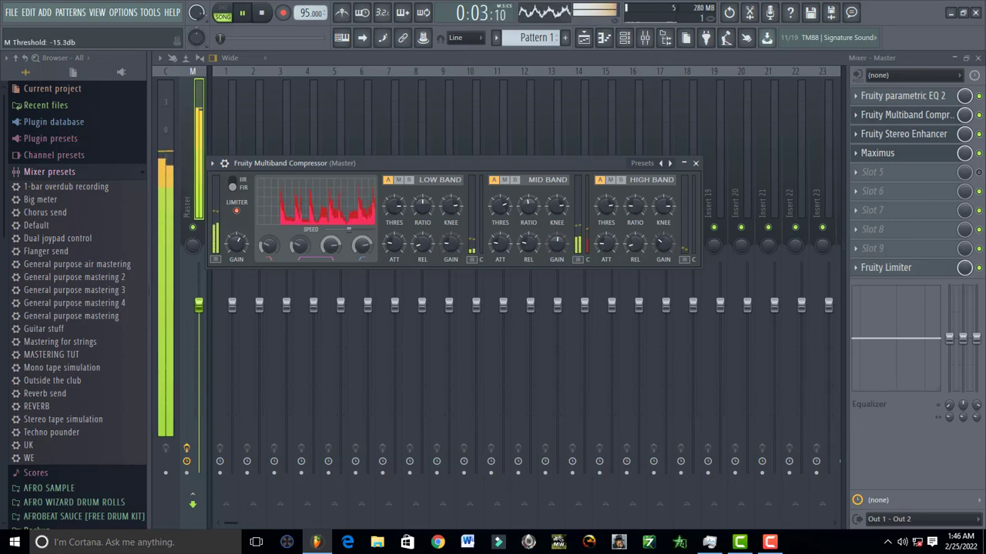
{"action": "mouse_move", "coordinate": [499, 184]}
{"action": "left_mouse_down"}
{"action": "mouse_move", "coordinate": [502, 209]}
{"action": "mouse_move", "coordinate": [502, 200]}
{"action": "left_mouse_up"}
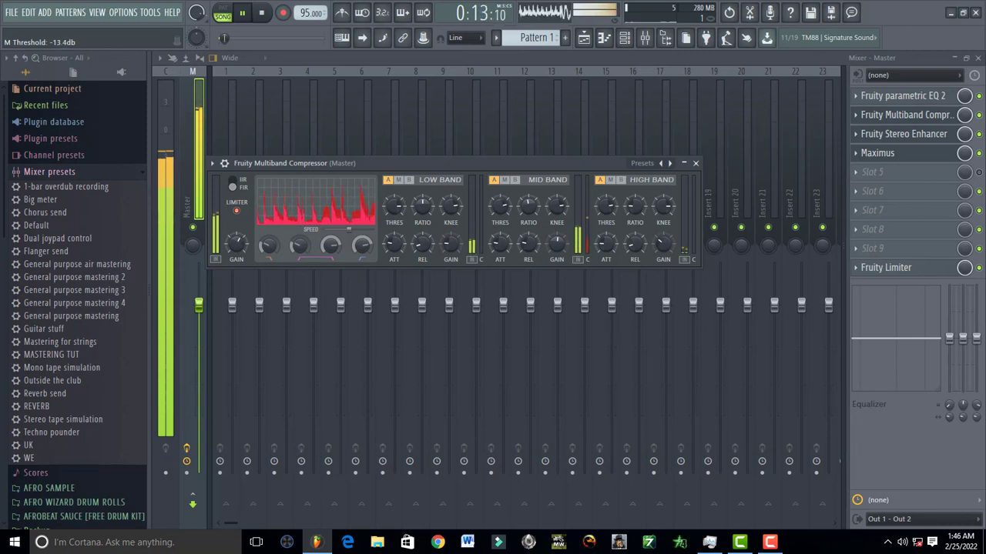
{"action": "key", "text": "space"}
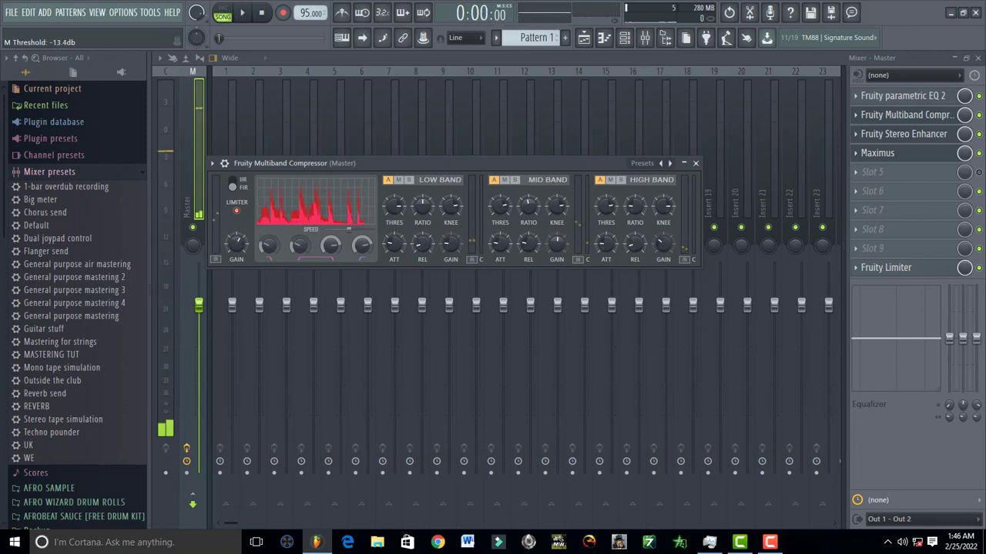
Set the mid band's gain to 0.0 dB and play the song to check it.
{"action": "right_click", "coordinate": [552, 243]}
{"action": "left_click", "coordinate": [546, 242]}
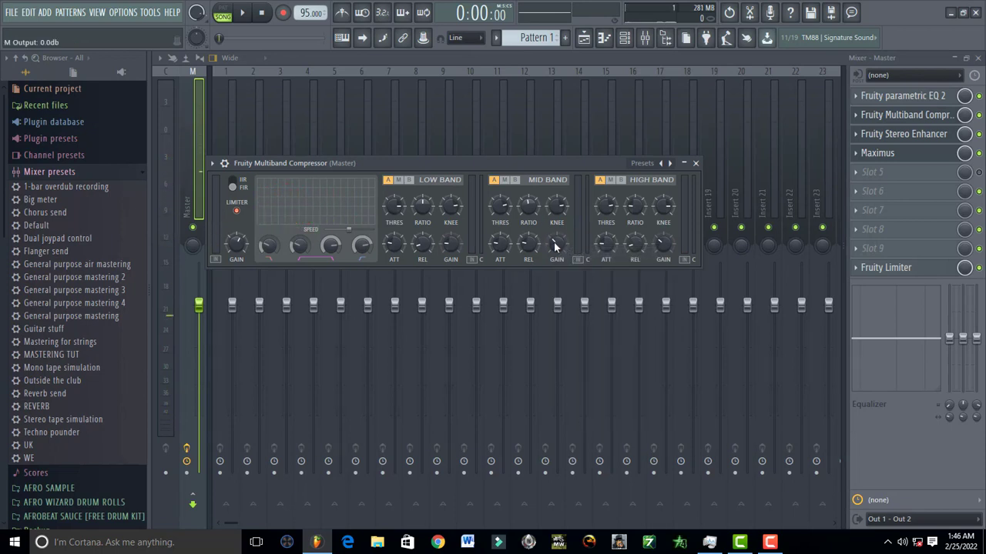
{"action": "key", "text": "space"}
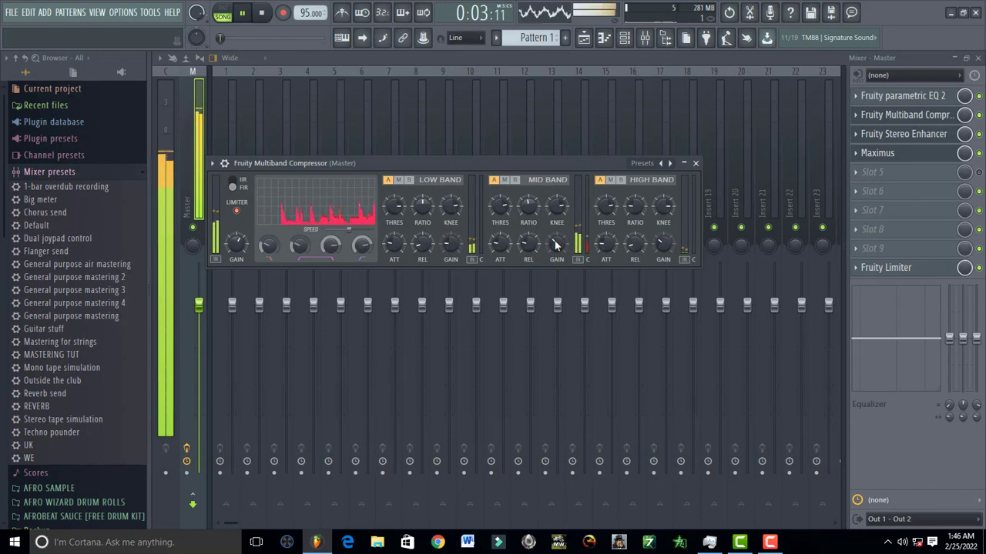
{"action": "key", "text": "space"}
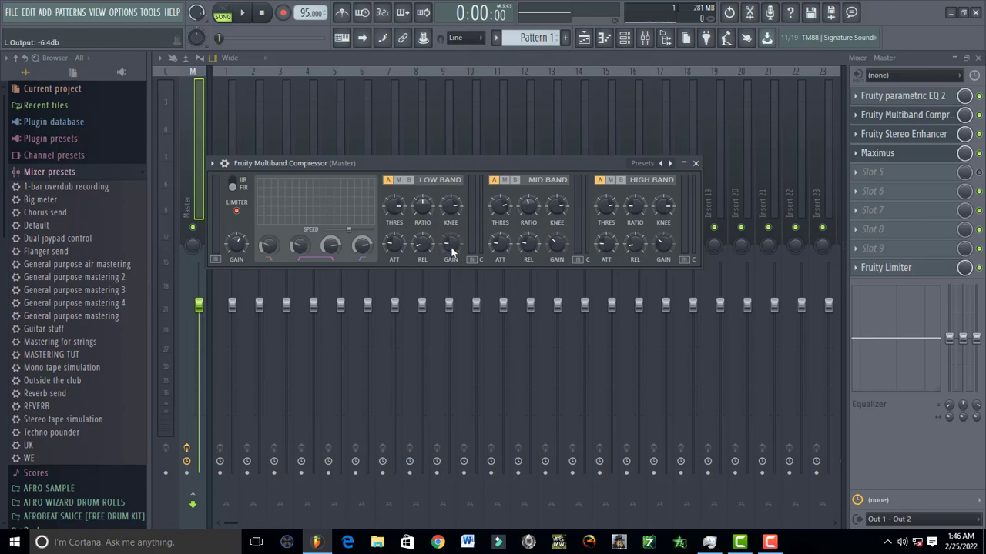
Try the low band's gain at 16.9 dB during playback, lower it and audition the song again.
{"action": "key", "text": "space"}
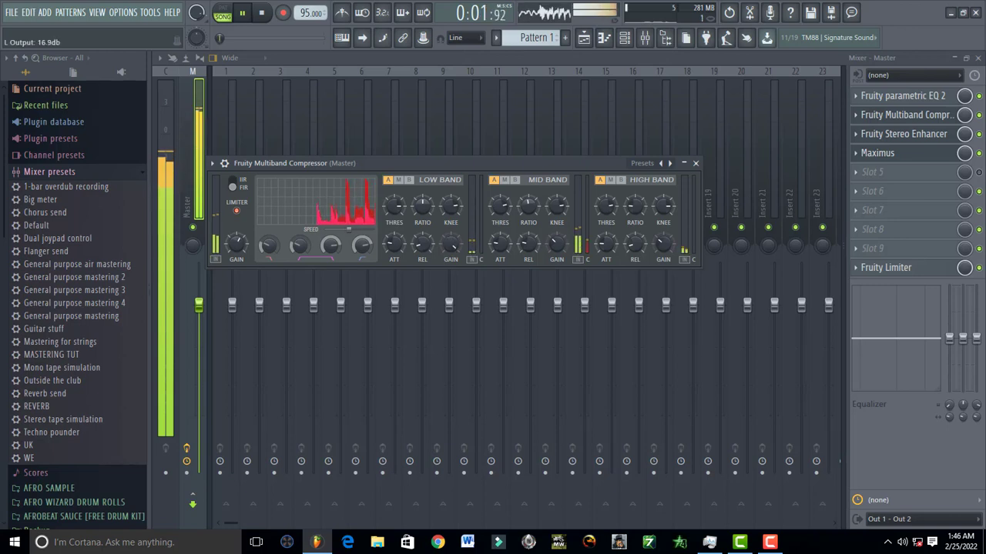
{"action": "key", "text": "space"}
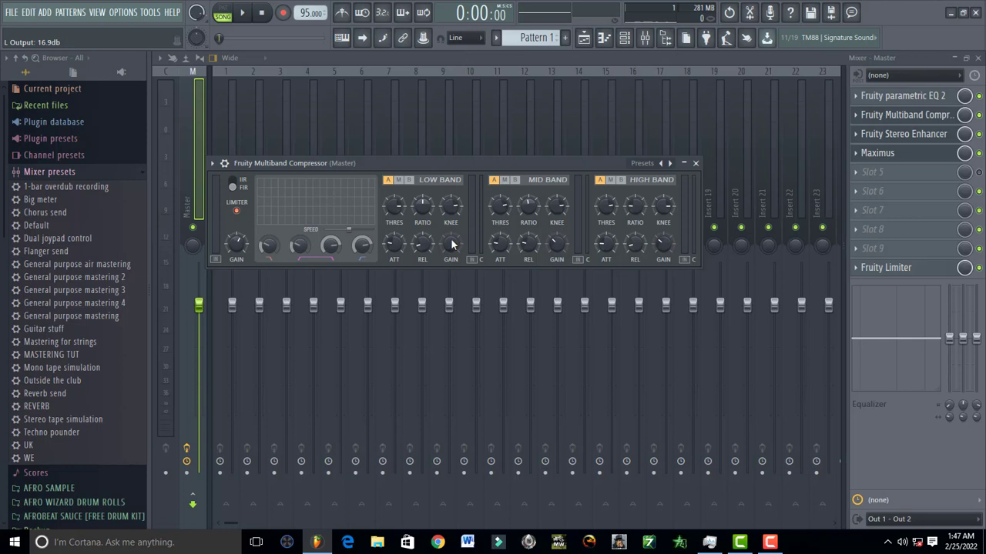
{"action": "left_click_drag", "start_coordinate": [452, 239], "coordinate": [451, 262]}
{"action": "right_click", "coordinate": [447, 241]}
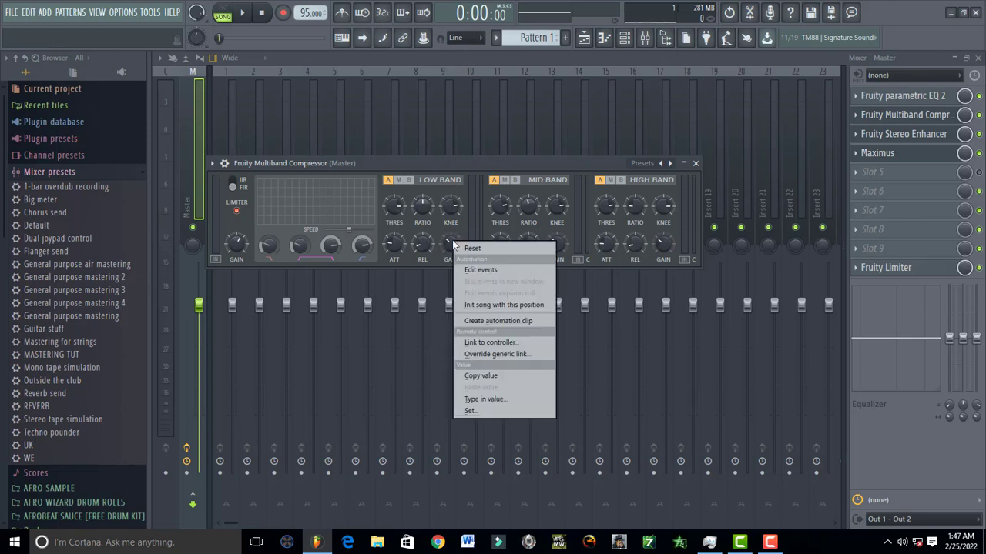
{"action": "key", "text": "Escape"}
{"action": "key", "text": "space"}
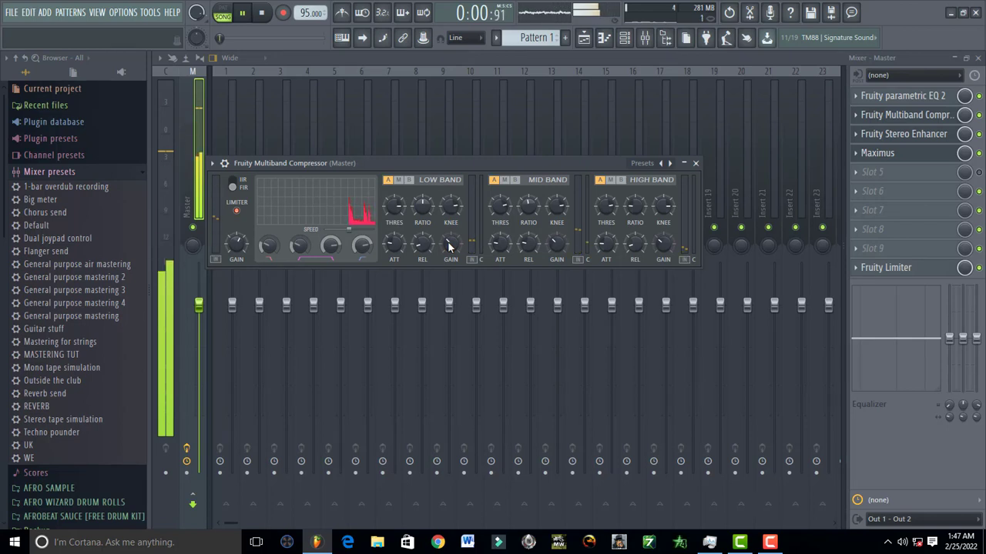
{"action": "key", "text": "space"}
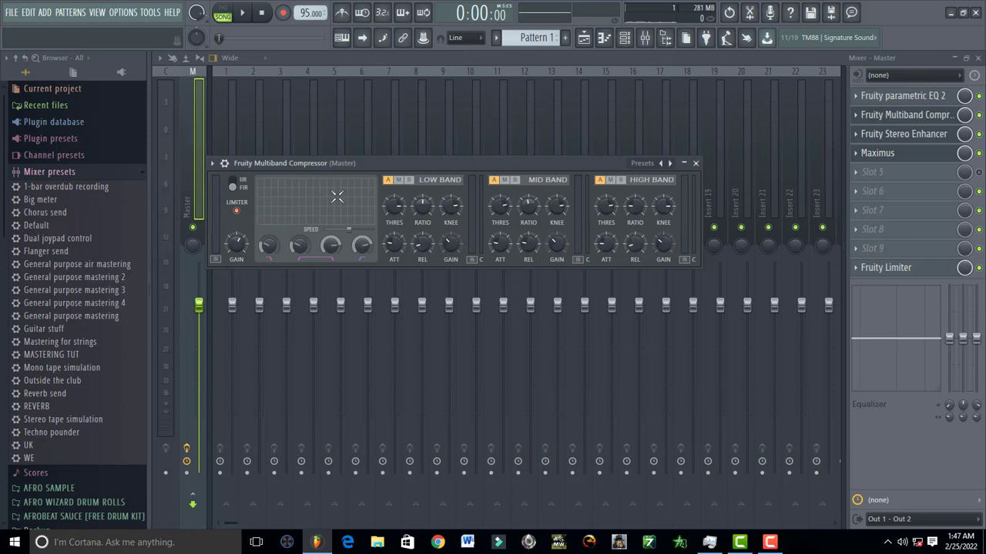
Try the low band's threshold at -60.0 dB while the song plays and raise it well above the minimum.
{"action": "key", "text": "space"}
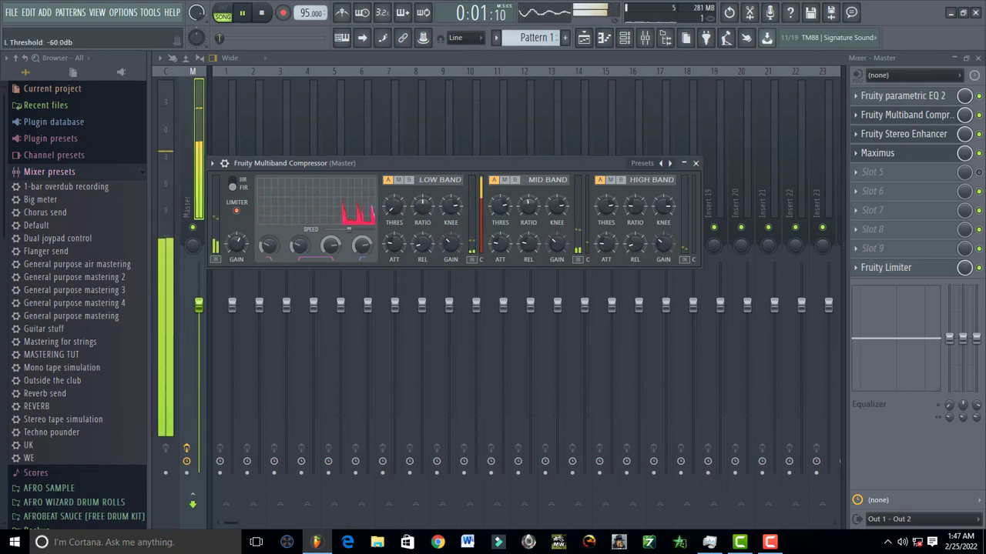
{"action": "left_click_drag", "start_coordinate": [393, 204], "coordinate": [394, 129]}
{"action": "left_click_drag", "start_coordinate": [393, 204], "coordinate": [397, 225]}
{"action": "key", "text": "space"}
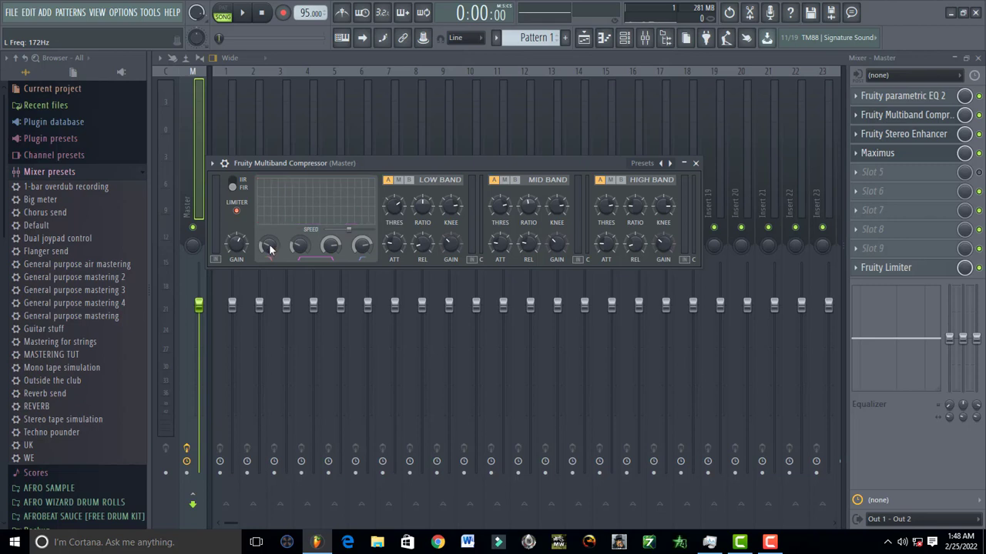
Try the low band's cutoff frequency at 11977 Hz during playback, set it to about 111 Hz and audition the song.
{"action": "key", "text": "space"}
{"action": "left_click_drag", "start_coordinate": [269, 247], "coordinate": [270, 266]}
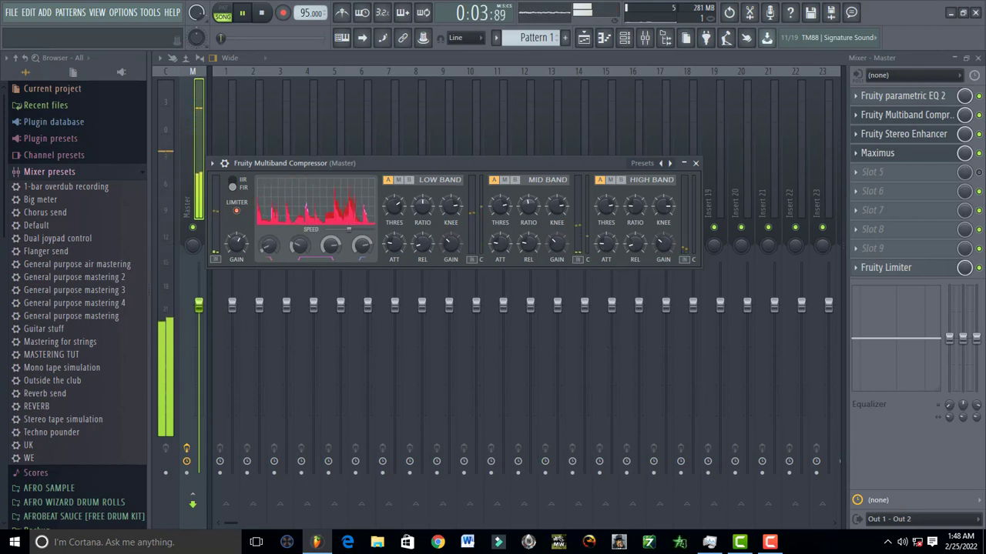
{"action": "key", "text": "space"}
{"action": "left_click_drag", "start_coordinate": [270, 247], "coordinate": [270, 201]}
{"action": "key", "text": "space"}
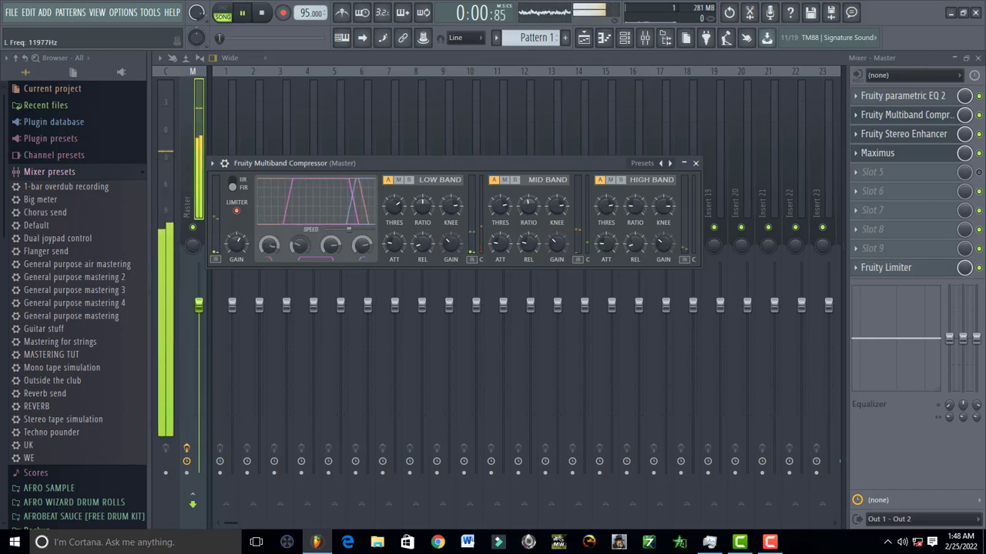
{"action": "mouse_move", "coordinate": [269, 245]}
{"action": "left_mouse_down"}
{"action": "mouse_move", "coordinate": [270, 277]}
{"action": "mouse_move", "coordinate": [270, 237]}
{"action": "left_mouse_up"}
{"action": "key", "text": "space"}
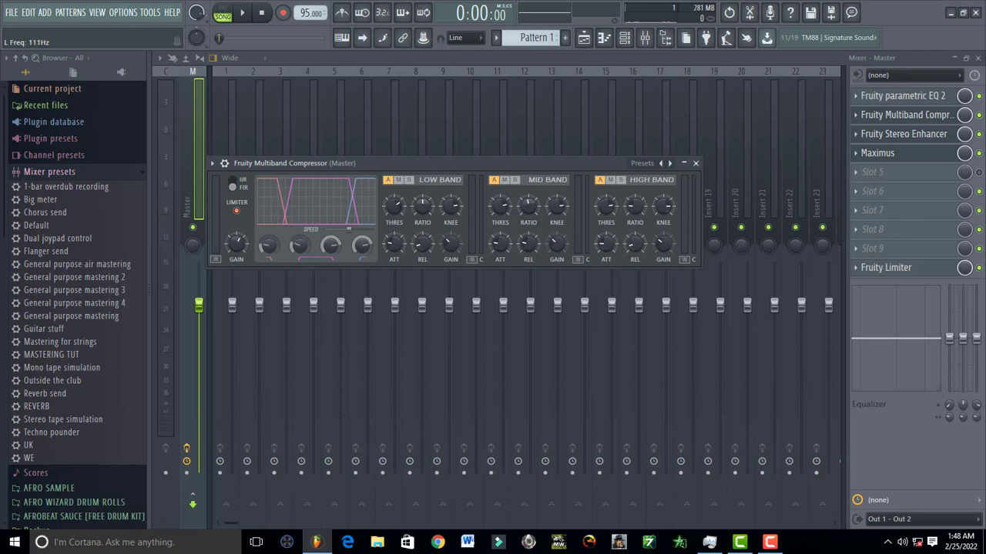
{"action": "key", "text": "space"}
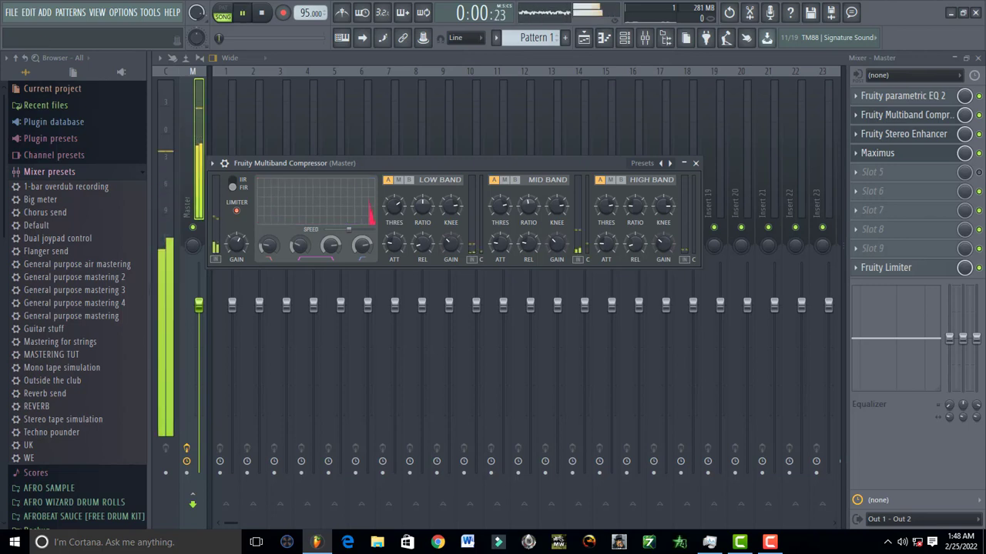
{"action": "key", "text": "space"}
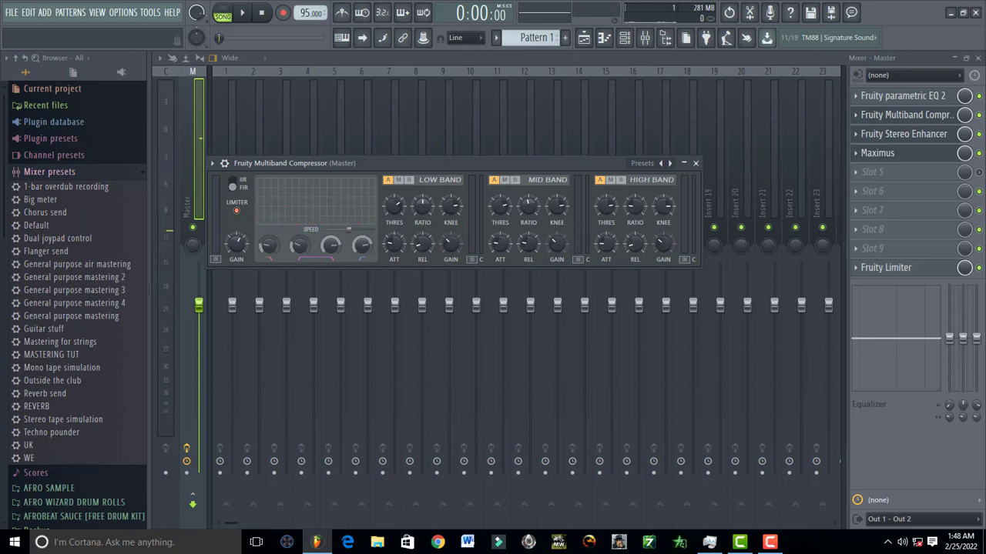
{"action": "key", "text": "space"}
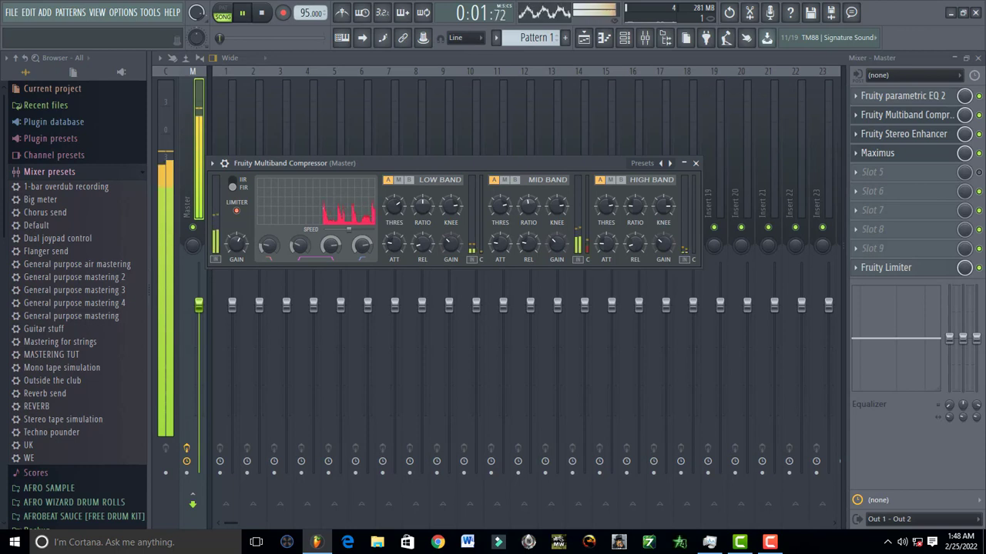
{"action": "key", "text": "space"}
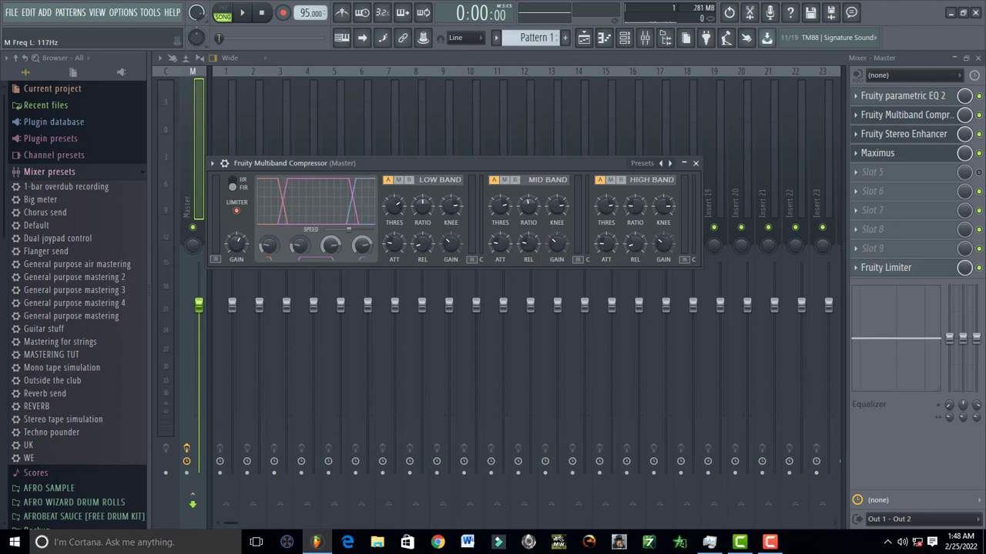
Try the mid band's lower cutoff at 6828 Hz, set it to about 83 Hz and play the song.
{"action": "key", "text": "space"}
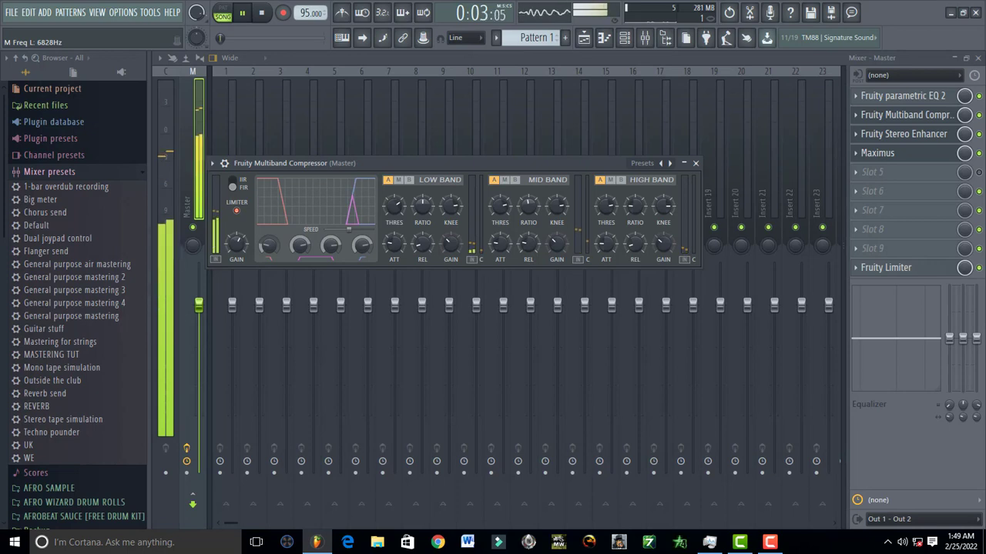
{"action": "key", "text": "space"}
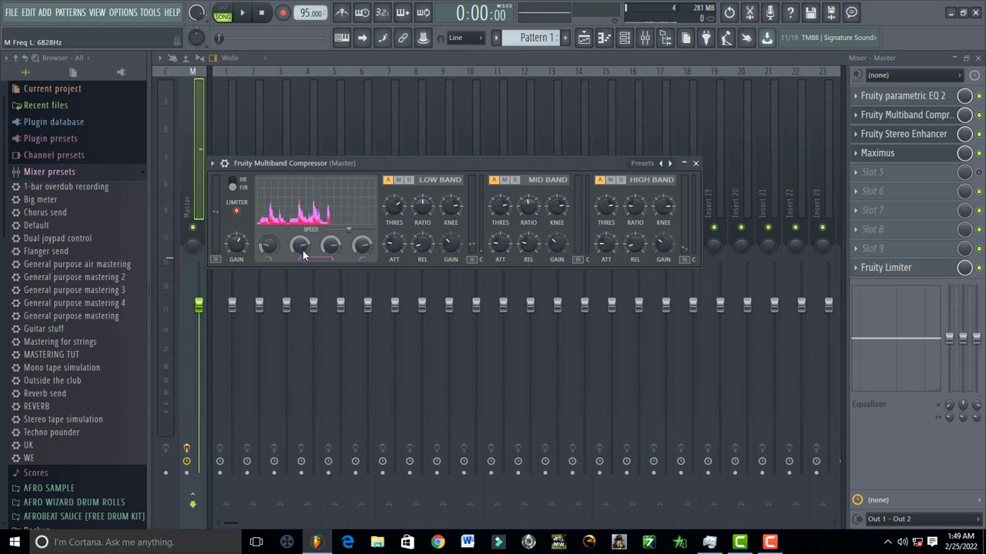
{"action": "key", "text": "space"}
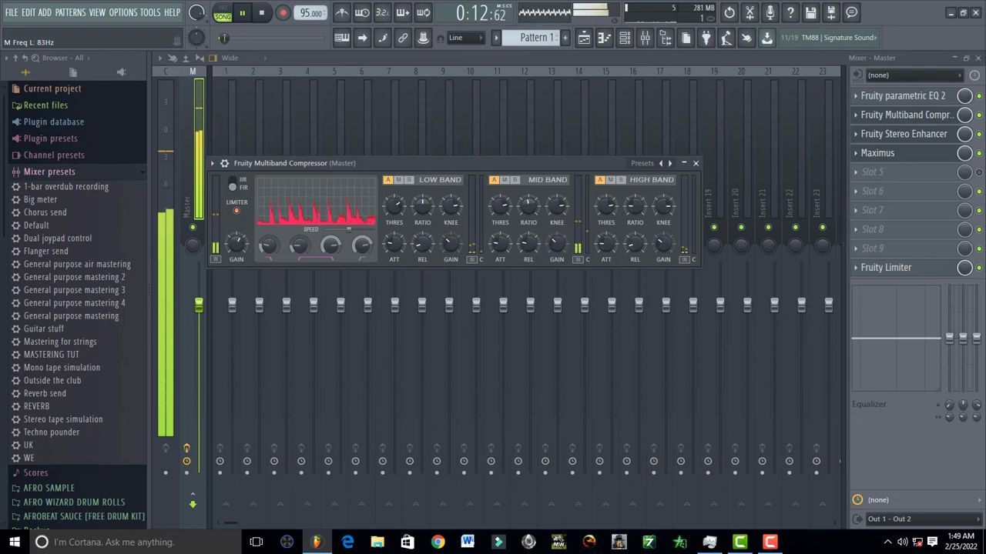
{"action": "key", "text": "space"}
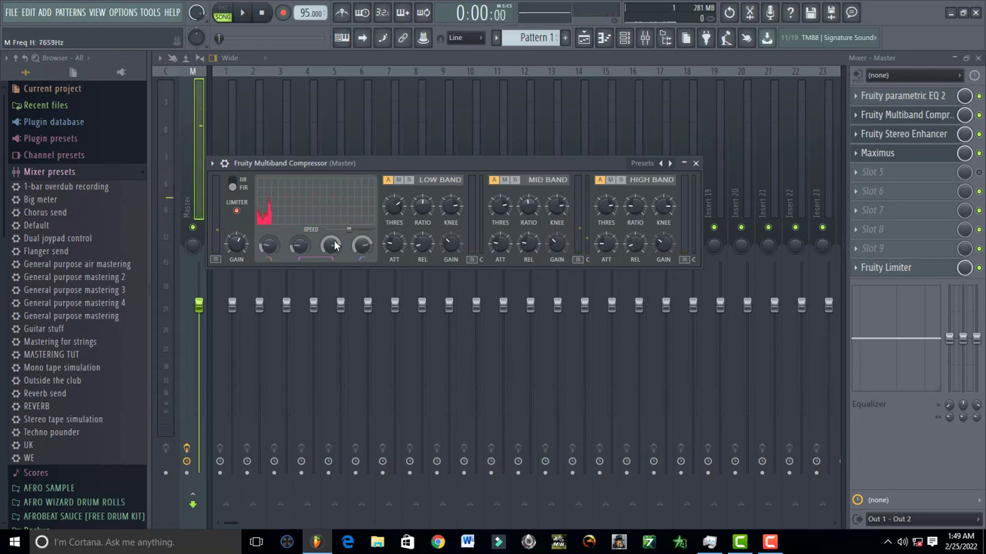
Try the mid band's upper cutoff at 3982 Hz, set it to 6650 Hz and play the song to check it.
{"action": "mouse_move", "coordinate": [332, 250]}
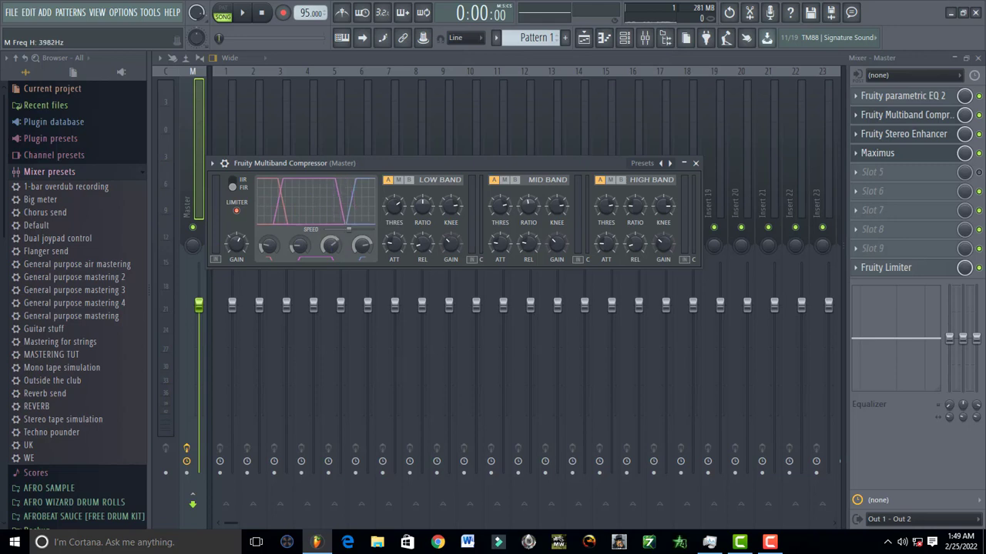
{"action": "key", "text": "space"}
{"action": "mouse_move", "coordinate": [332, 250]}
{"action": "left_mouse_down"}
{"action": "mouse_move", "coordinate": [332, 271]}
{"action": "mouse_move", "coordinate": [333, 245]}
{"action": "left_mouse_up"}
{"action": "key", "text": "space"}
{"action": "key", "text": "space"}
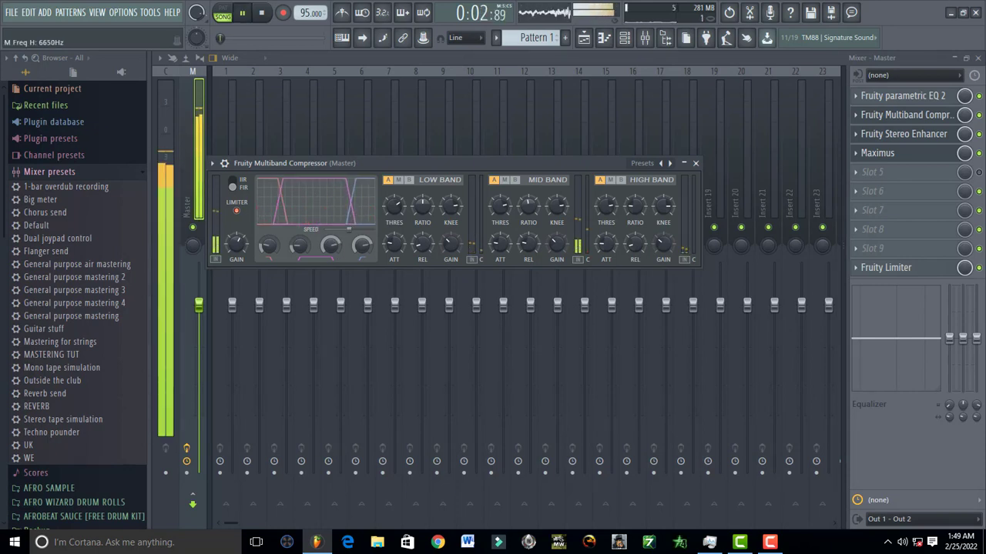
{"action": "key", "text": "space"}
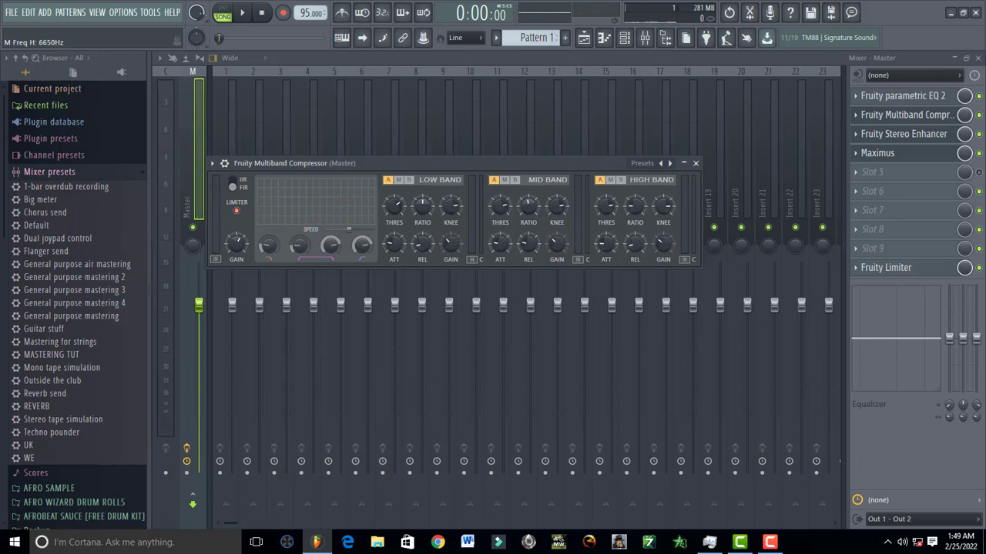
Try the high band's cutoff frequency at 137 Hz and 75 Hz, set it to 5658 Hz and audition the song.
{"action": "key", "text": "space"}
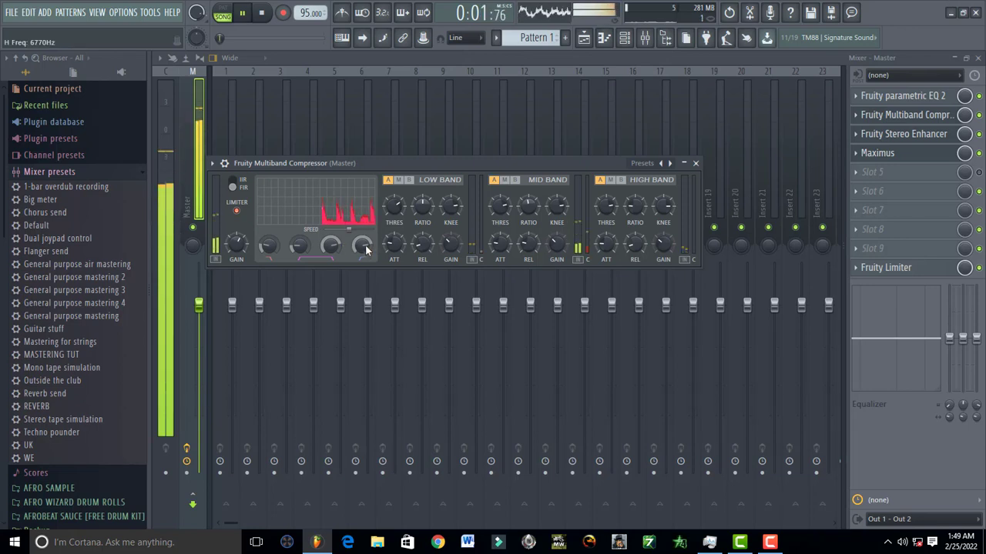
{"action": "key", "text": "space"}
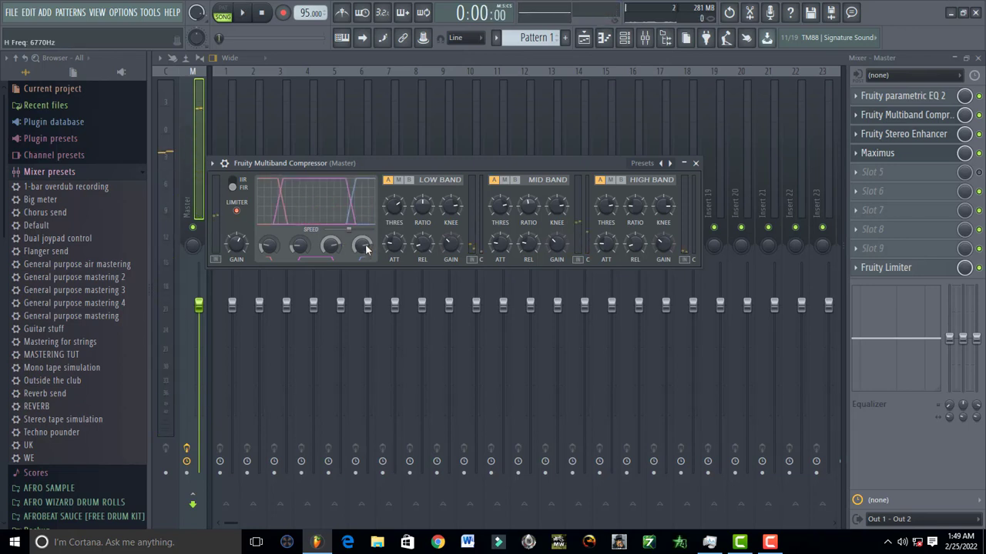
{"action": "key", "text": "space"}
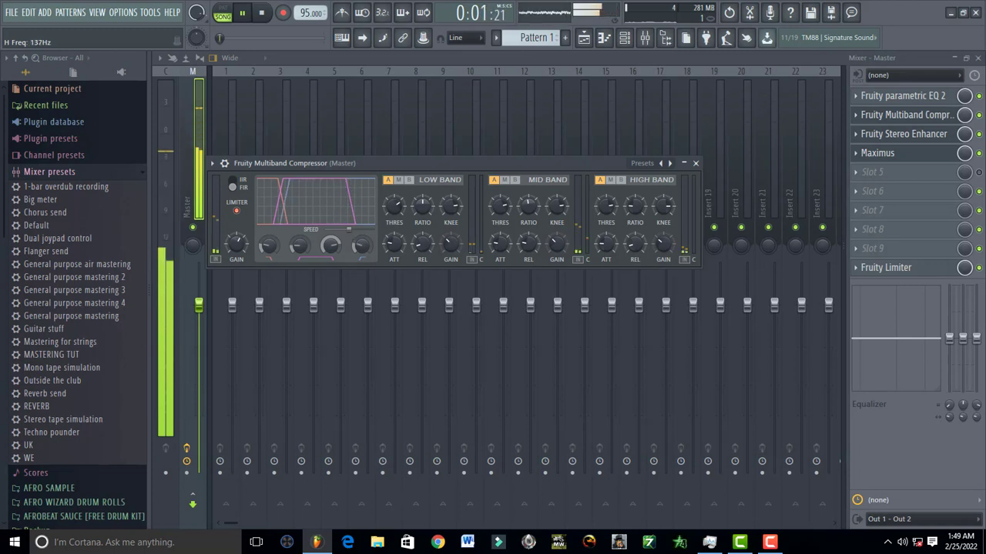
{"action": "key", "text": "space"}
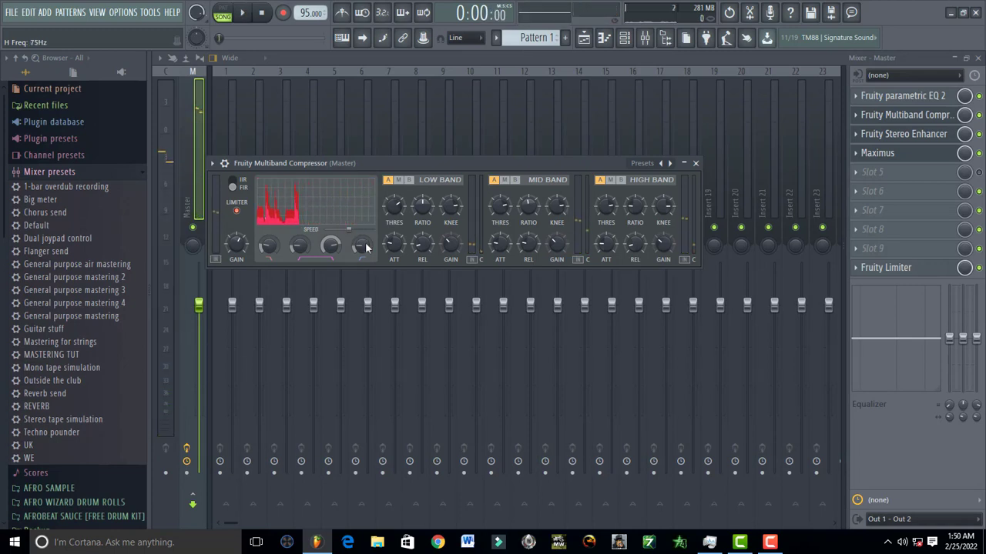
{"action": "key", "text": "space"}
{"action": "left_click_drag", "start_coordinate": [364, 250], "coordinate": [362, 222]}
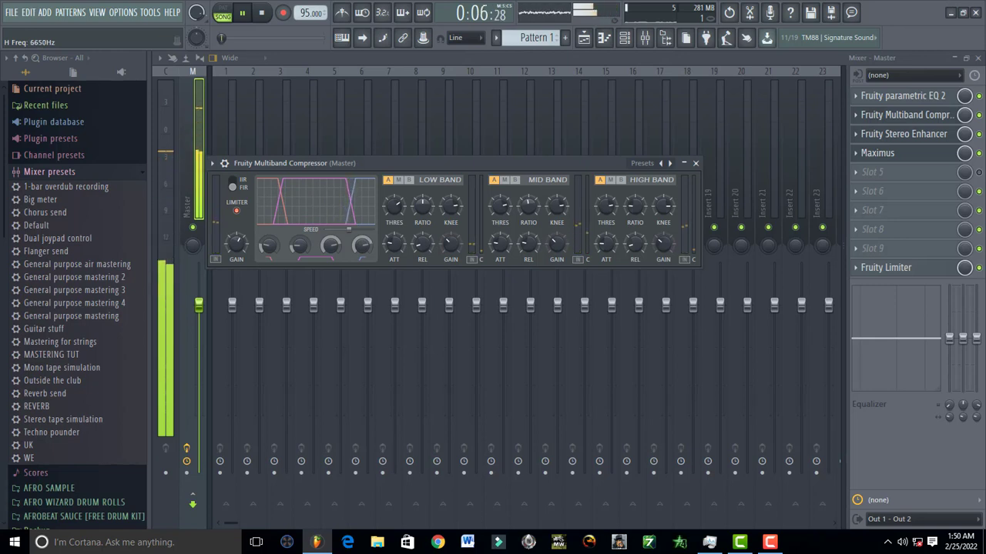
{"action": "left_click_drag", "start_coordinate": [362, 223], "coordinate": [362, 224]}
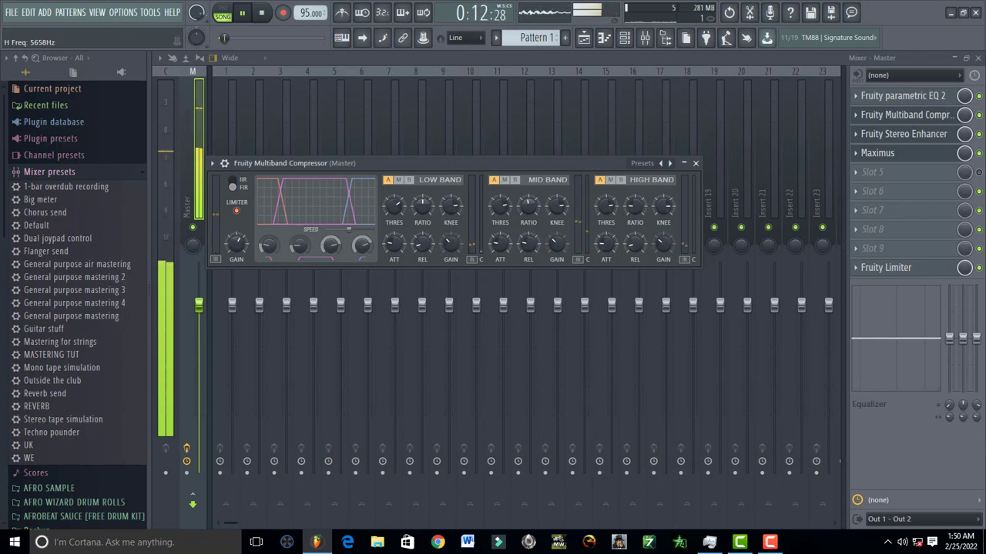
{"action": "key", "text": "space"}
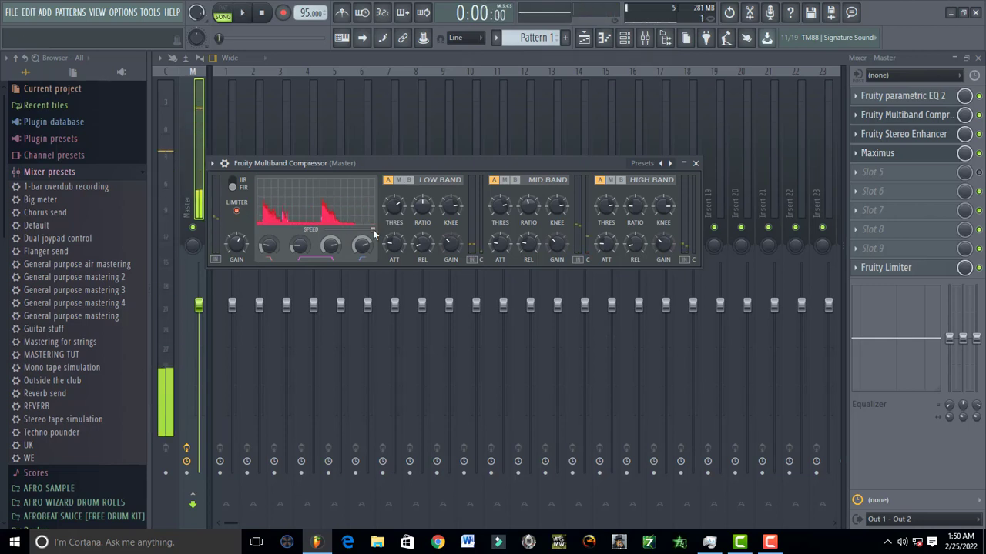
Adjust the multiband compressor graph's visual speed to a moderately high setting and play the song to check the display.
{"action": "left_click_drag", "start_coordinate": [372, 230], "coordinate": [373, 223]}
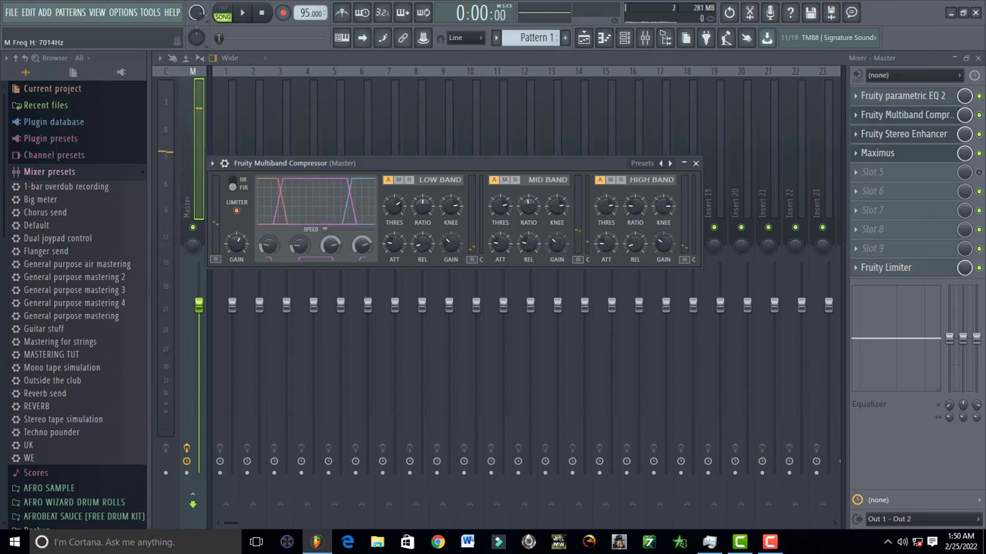
{"action": "left_click_drag", "start_coordinate": [313, 232], "coordinate": [329, 231]}
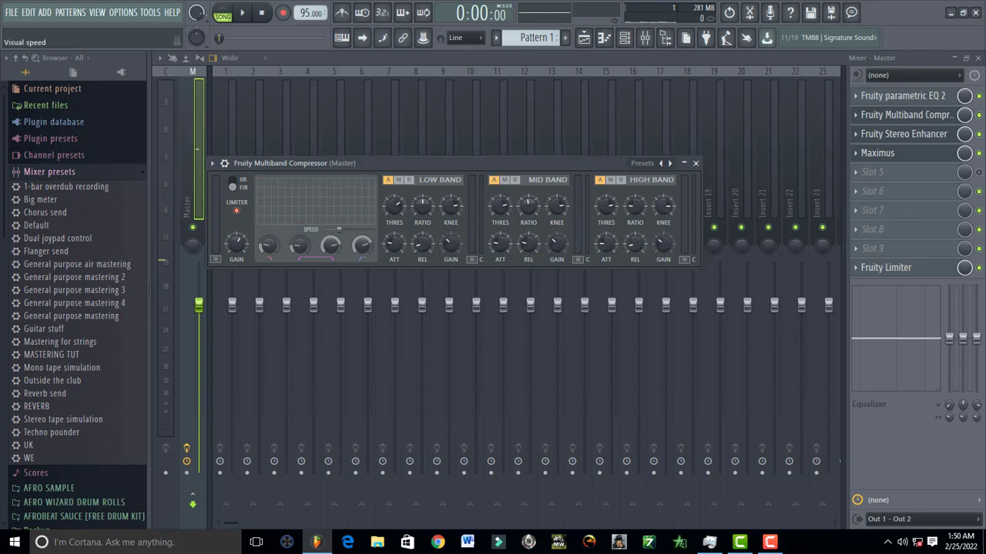
{"action": "key", "text": "space"}
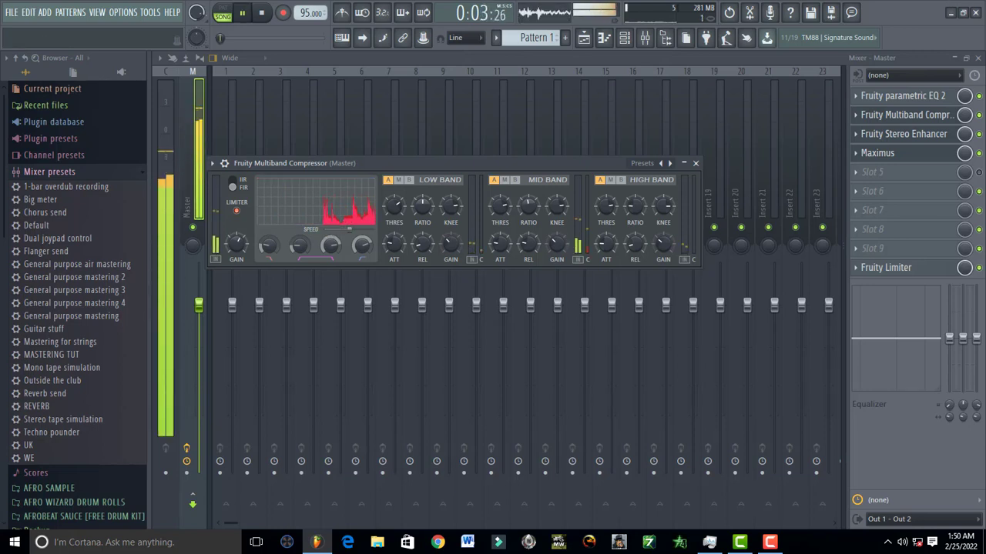
{"action": "key", "text": "space"}
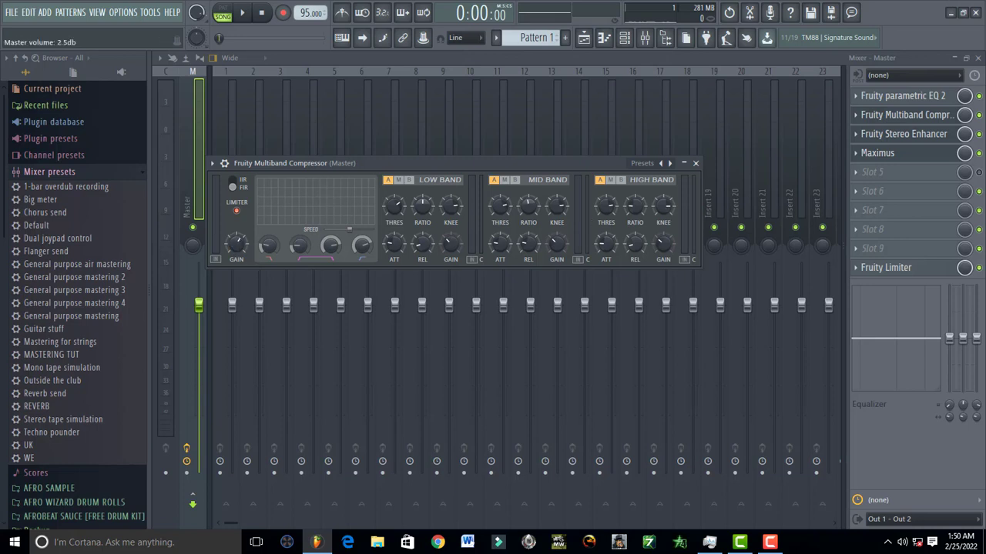
Set the multiband compressor's master volume to 3.1 dB, audition the song and close the plugin.
{"action": "key", "text": "space"}
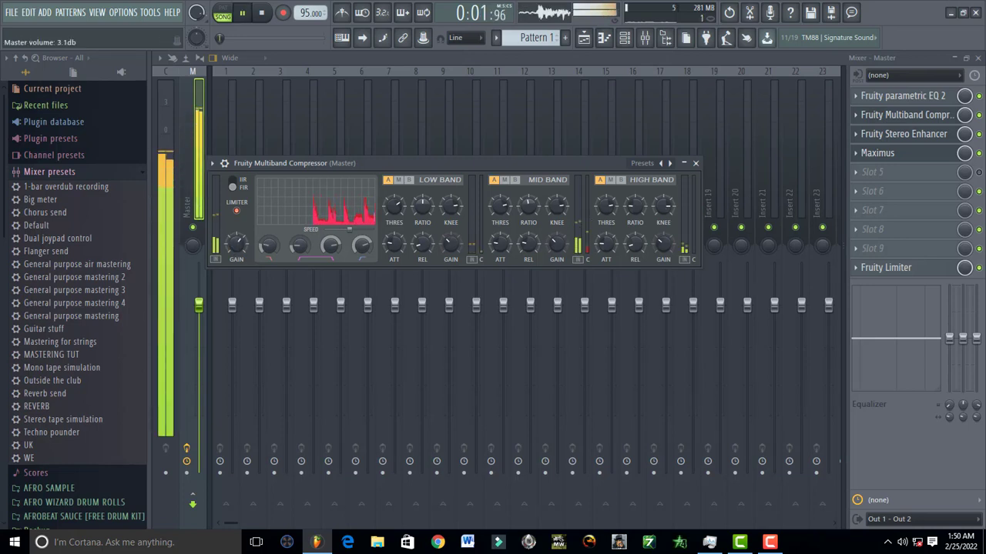
{"action": "key", "text": "space"}
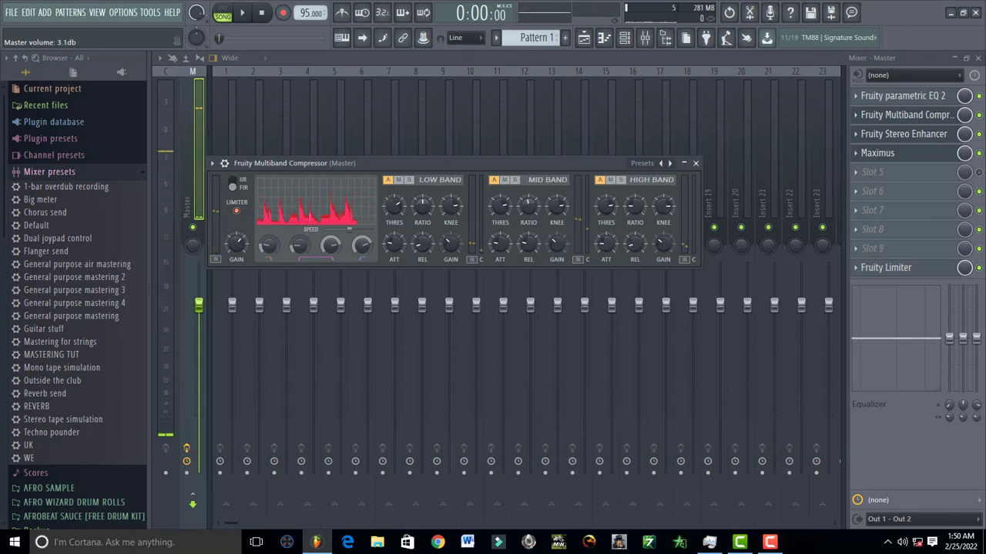
{"action": "key", "text": "space"}
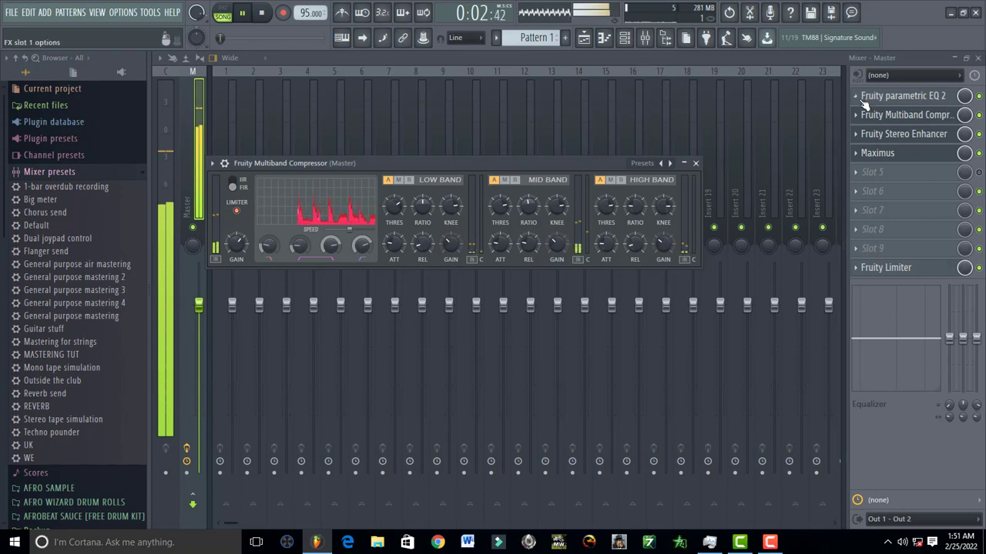
{"action": "key", "text": "space"}
{"action": "key", "text": "Escape"}
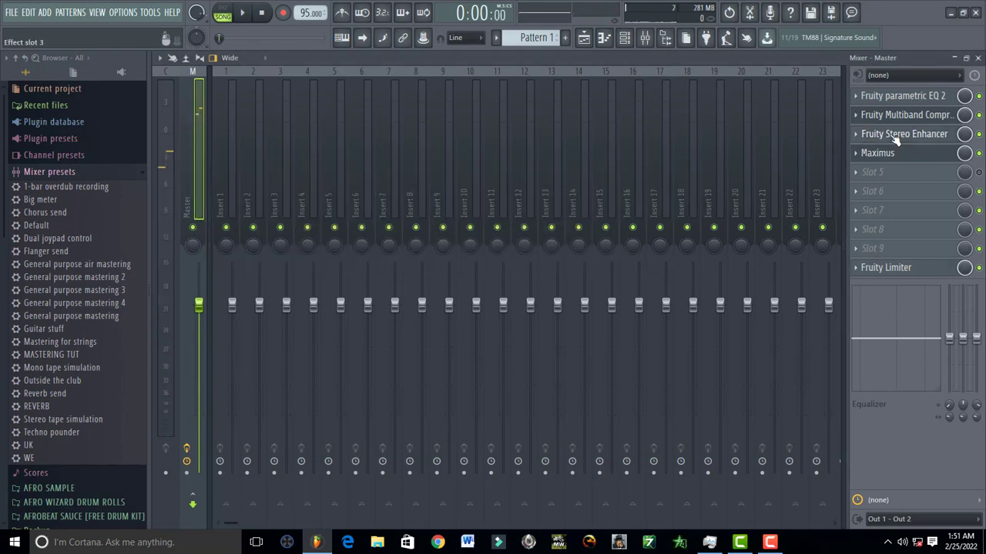
Open the Fruity Stereo Enhancer, try different stereo separation during playback, set it to 10% merged and audition the song.
{"action": "left_click", "coordinate": [895, 137]}
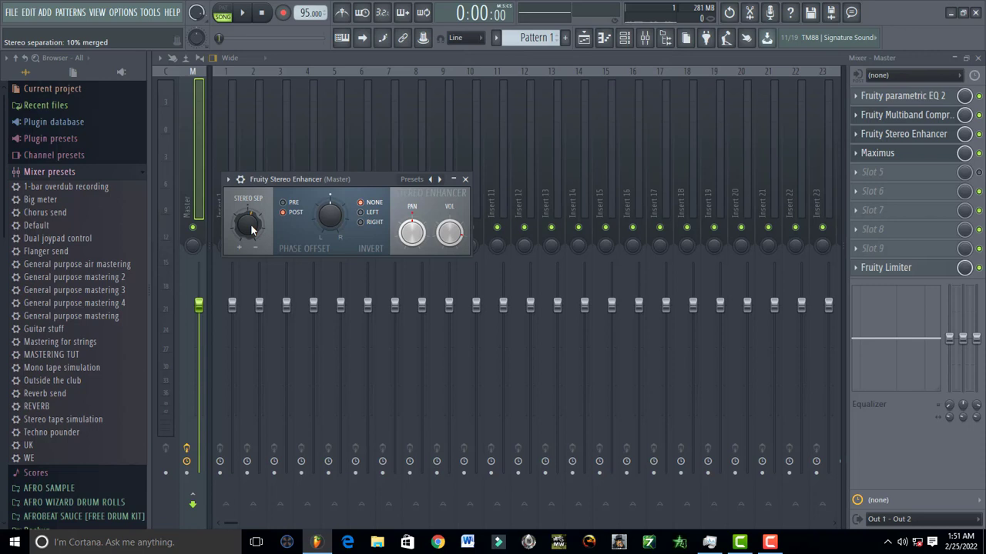
{"action": "key", "text": "space"}
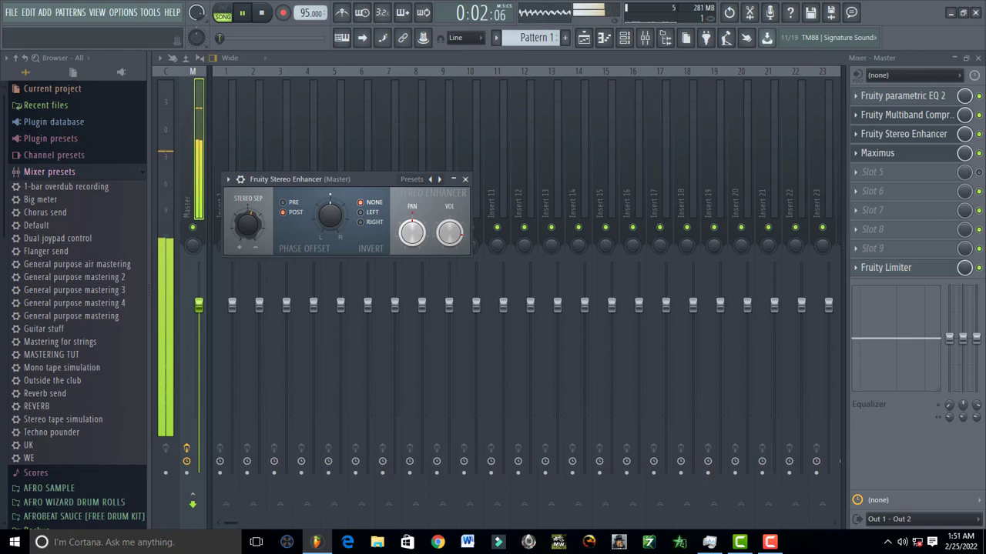
{"action": "key", "text": "space"}
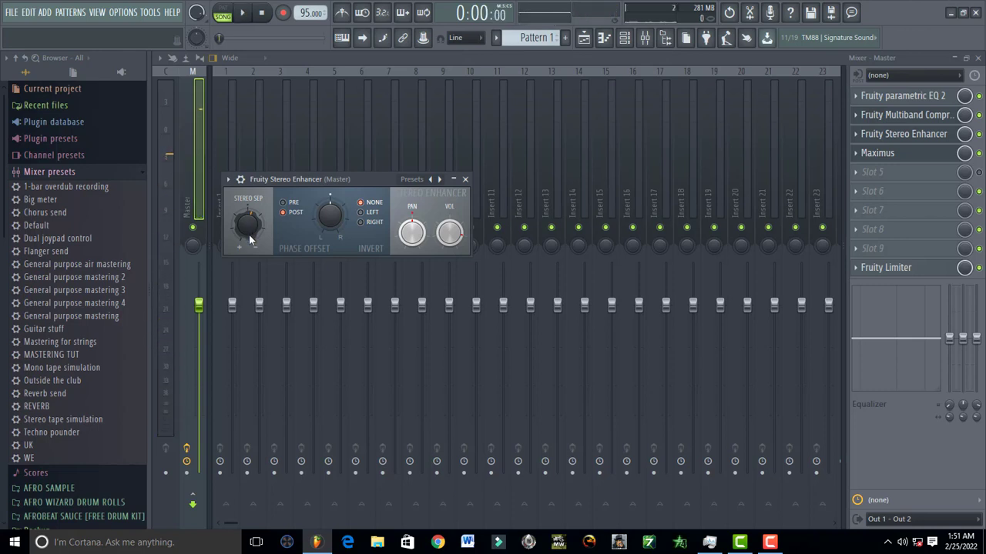
{"action": "key", "text": "space"}
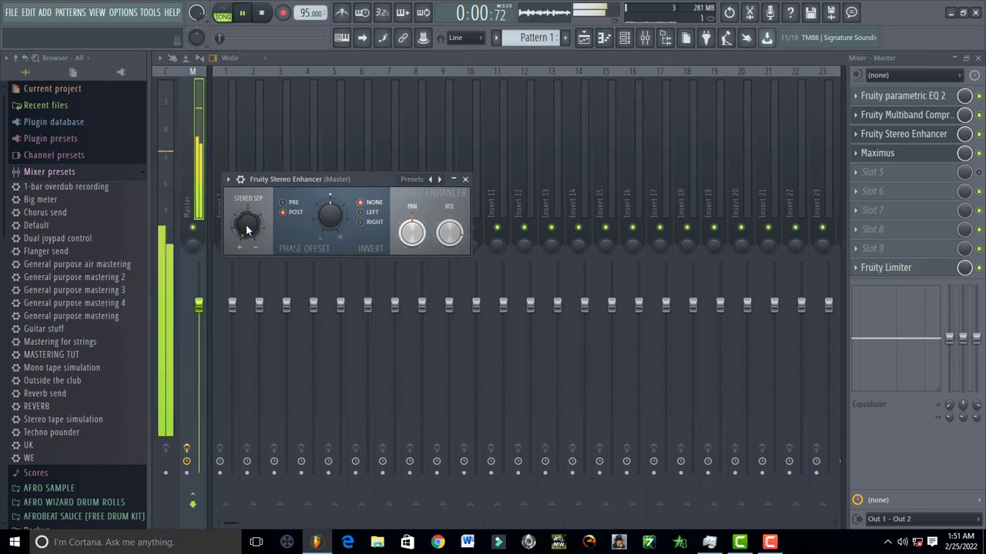
{"action": "left_click_drag", "start_coordinate": [247, 229], "coordinate": [246, 202]}
{"action": "key", "text": "space"}
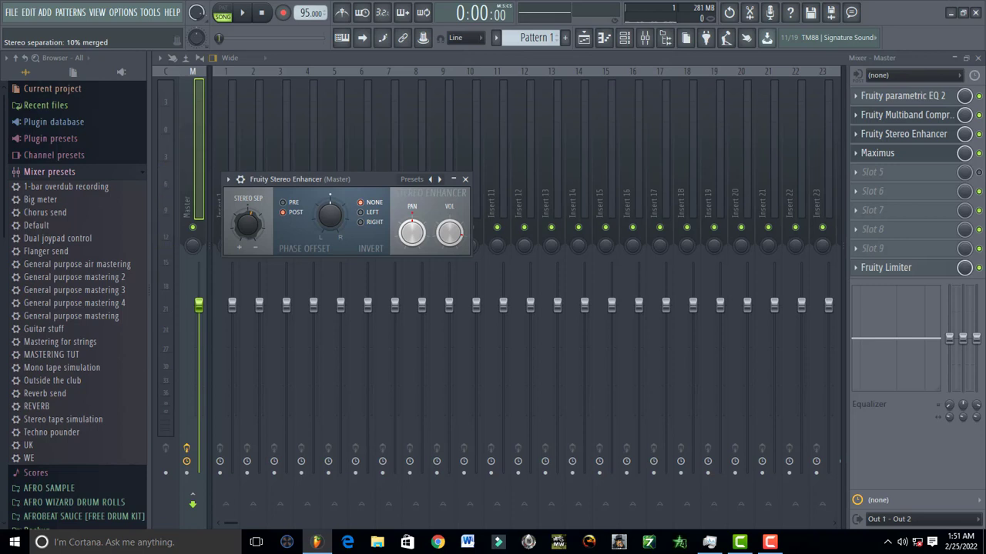
{"action": "key", "text": "space"}
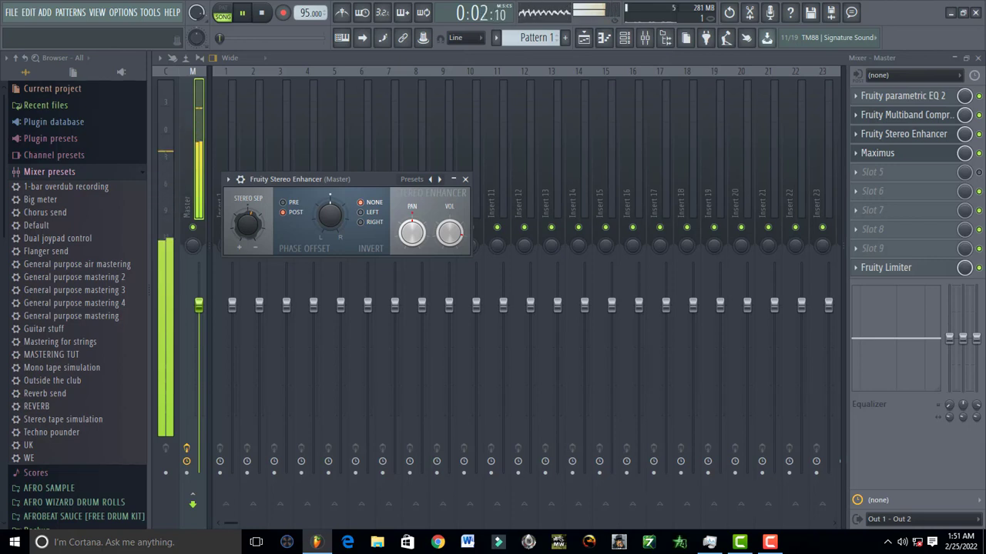
{"action": "key", "text": "space"}
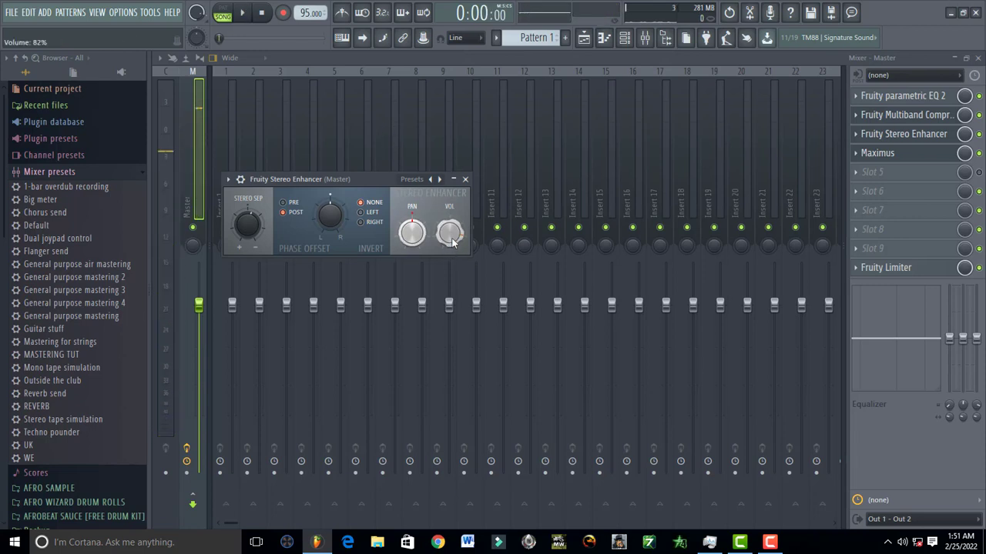
Adjust the Stereo Enhancer's volume to 75% during playback, leaving the panning centered, and stop the song.
{"action": "key", "text": "space"}
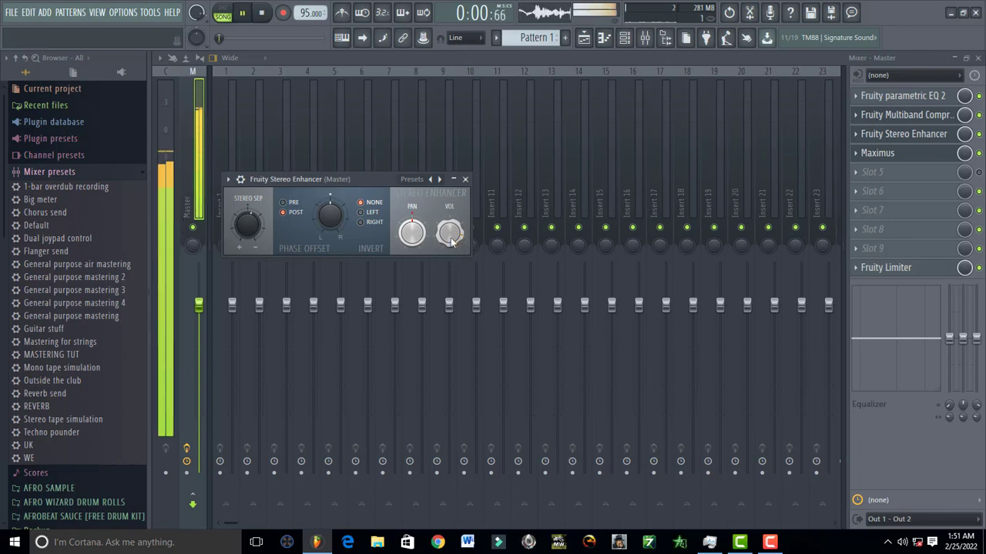
{"action": "left_click_drag", "start_coordinate": [452, 241], "coordinate": [453, 227]}
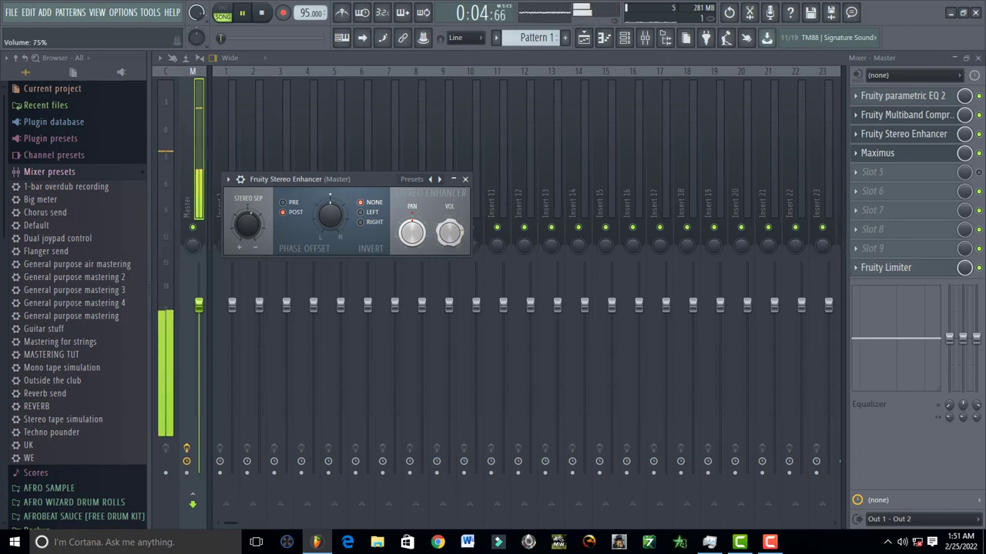
{"action": "right_click", "coordinate": [451, 240]}
{"action": "left_click", "coordinate": [429, 241]}
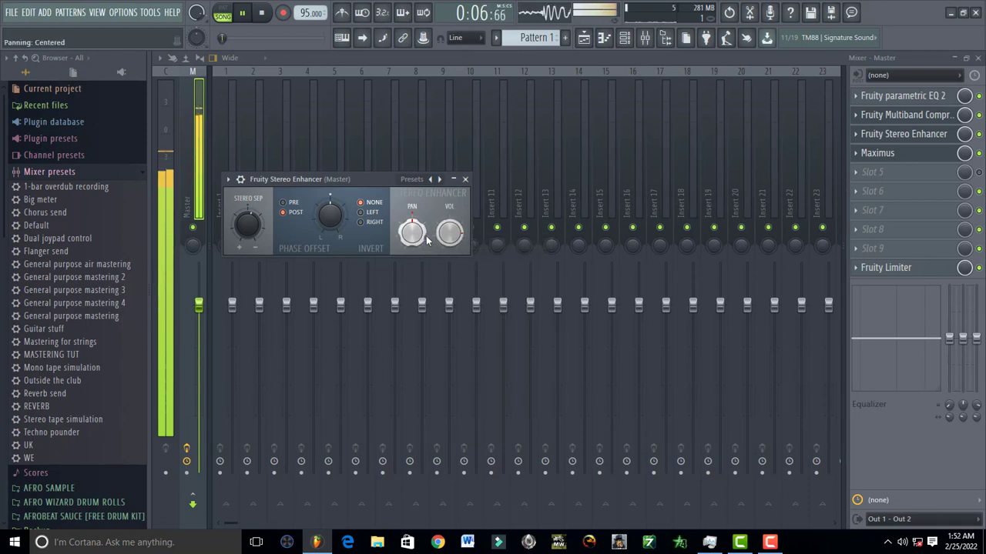
{"action": "key", "text": "space"}
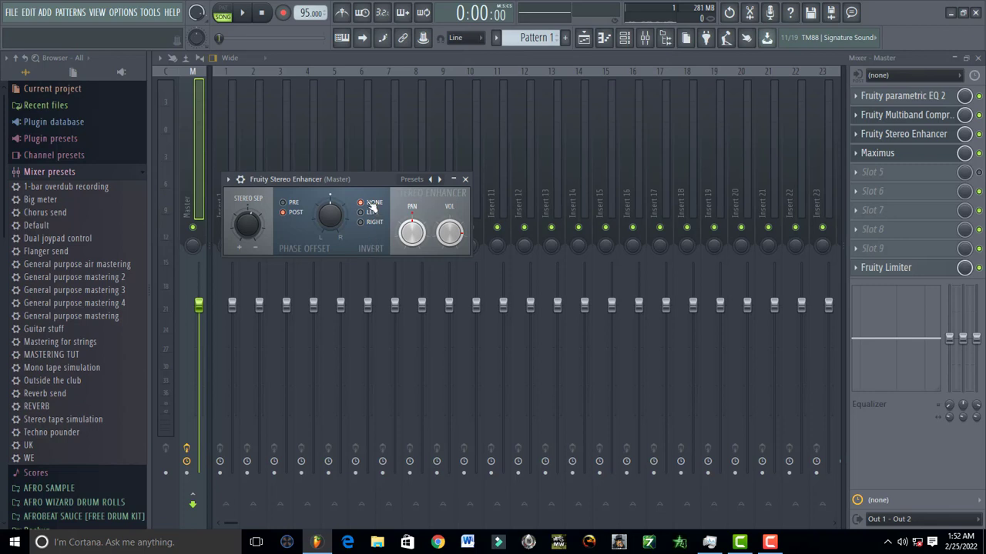
Open Maximus on the Master track and place its window higher over the mixer.
{"action": "left_click", "coordinate": [895, 153]}
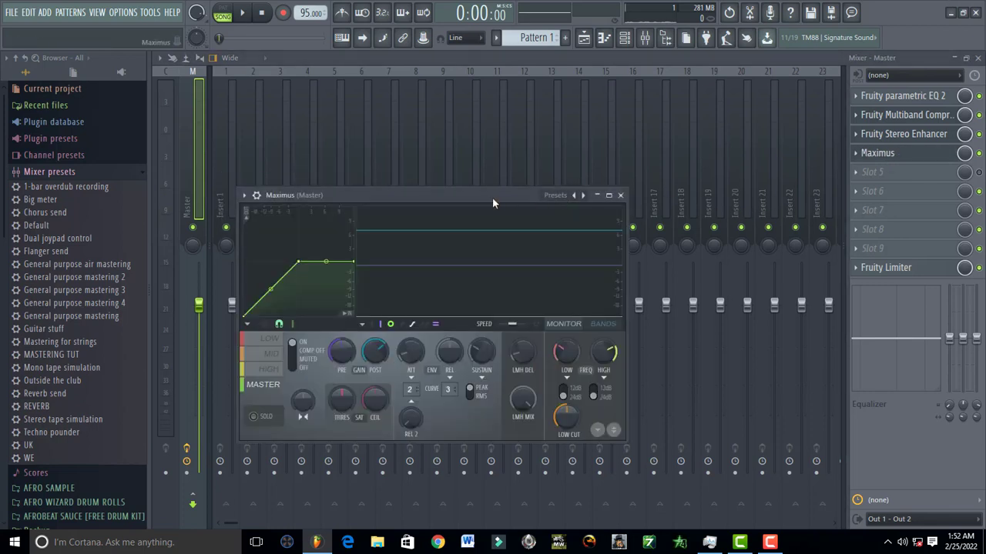
{"action": "left_click_drag", "start_coordinate": [492, 197], "coordinate": [499, 163]}
{"action": "left_click", "coordinate": [483, 123]}
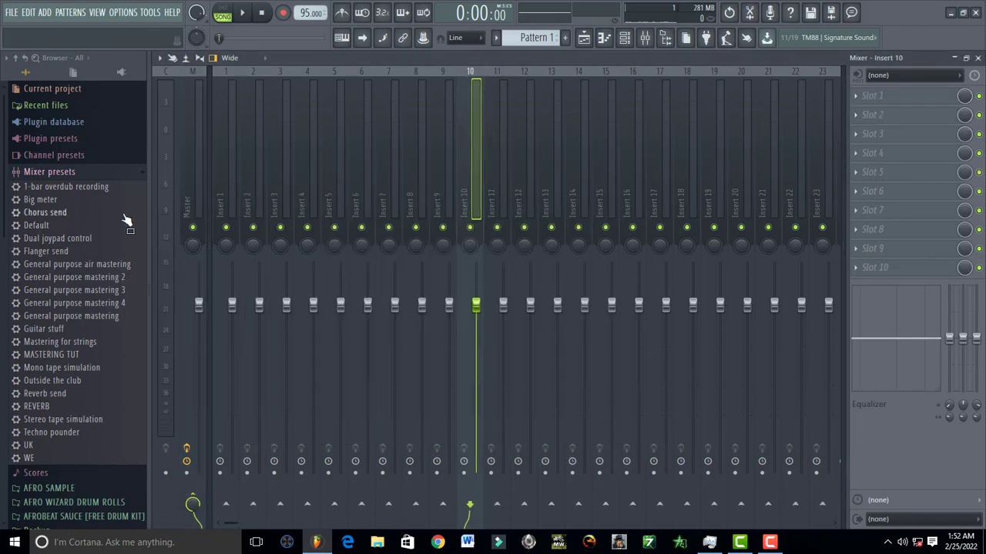
{"action": "left_click", "coordinate": [190, 178]}
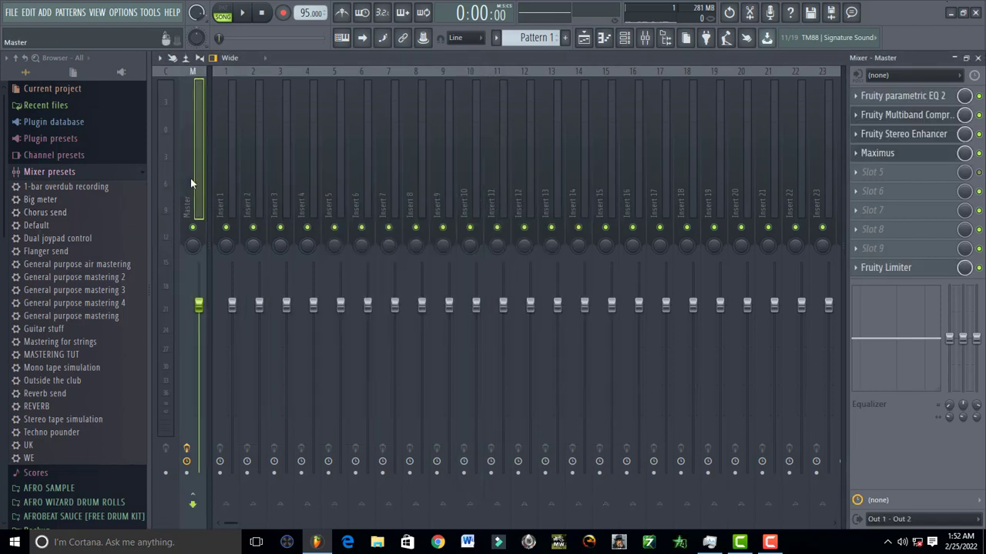
{"action": "left_click", "coordinate": [929, 157]}
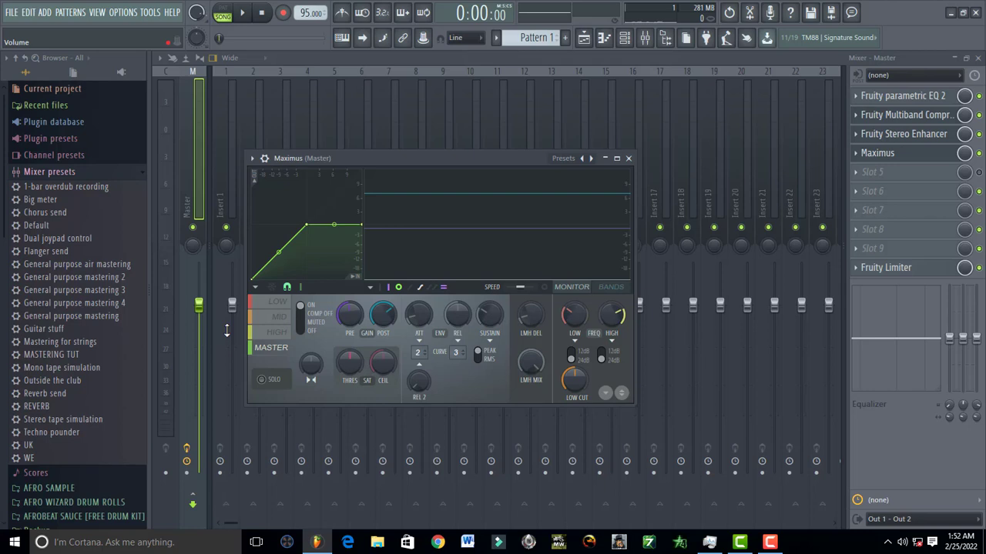
Set the Maximus master band's pre gain to about -0.9 dB and post gain to 7.3 dB, and audition the song.
{"action": "key", "text": "space"}
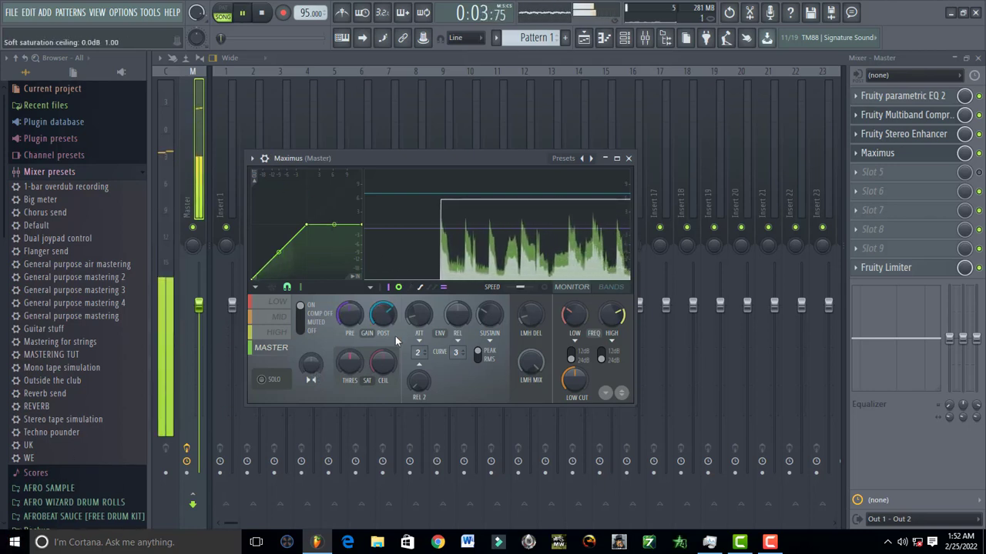
{"action": "key", "text": "space"}
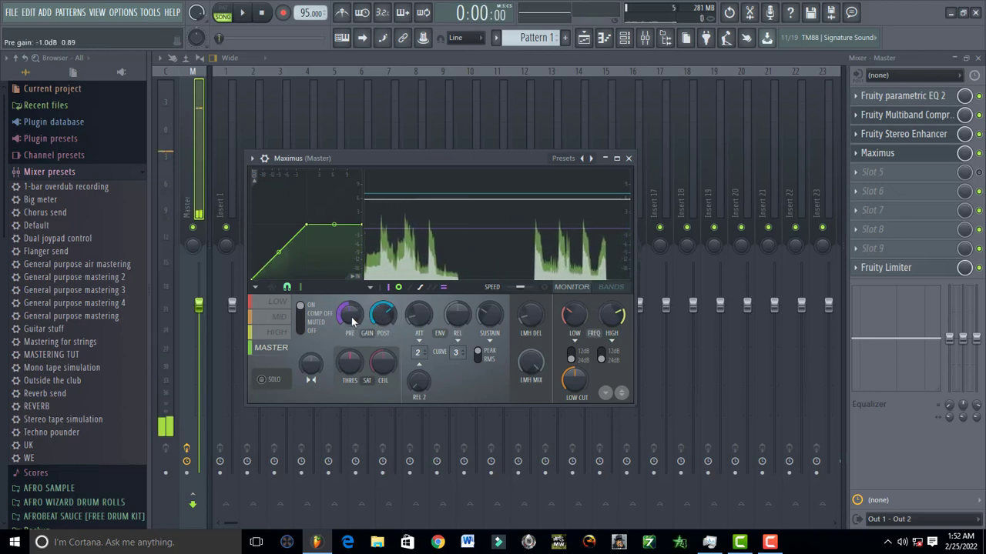
{"action": "left_click_drag", "start_coordinate": [351, 317], "coordinate": [383, 288]}
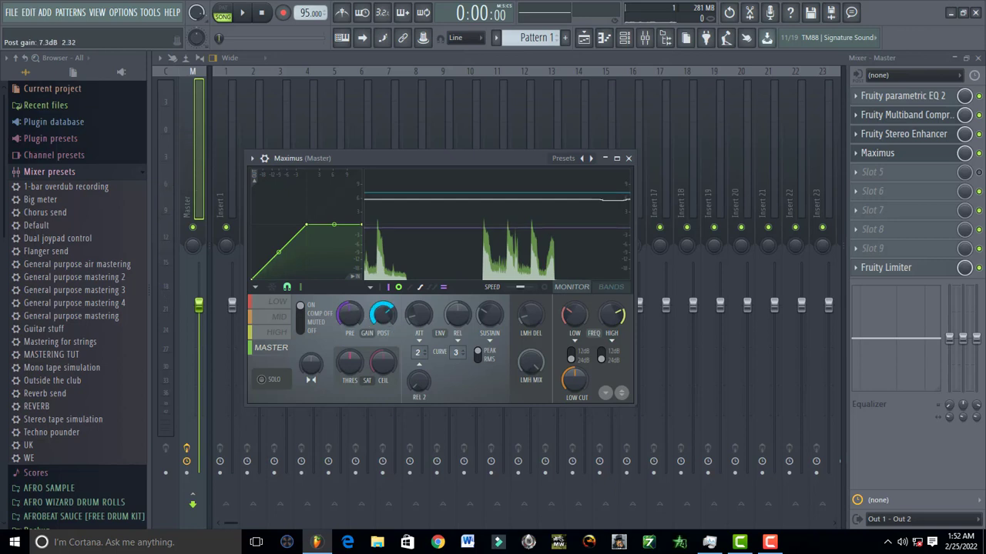
{"action": "key", "text": "space"}
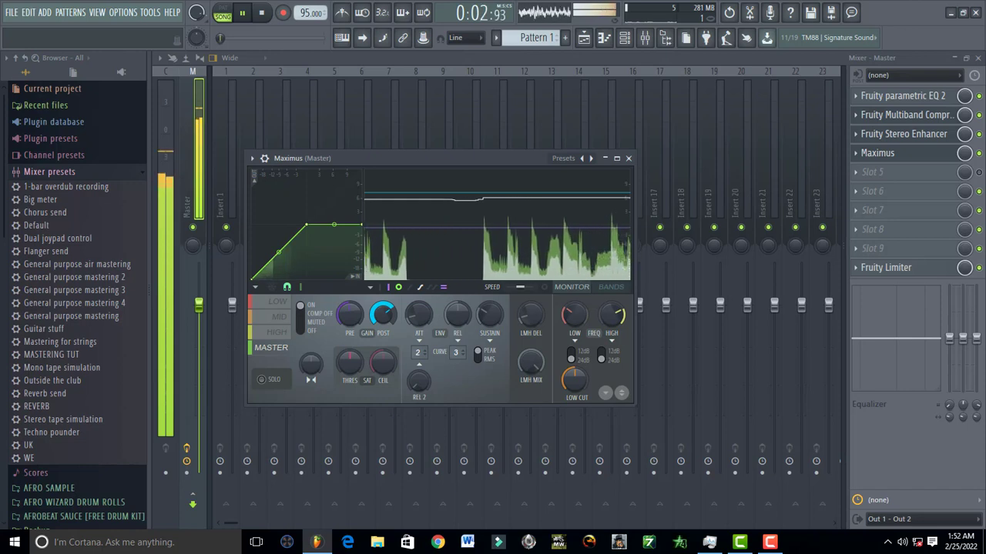
{"action": "key", "text": "space"}
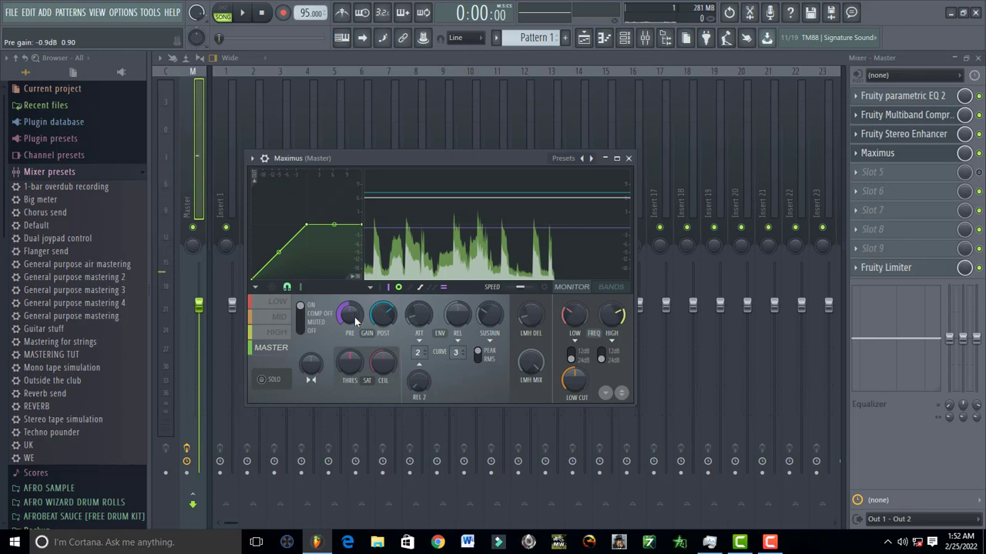
Audition the song twice through Maximus with the current master band pre and post gains.
{"action": "key", "text": "space"}
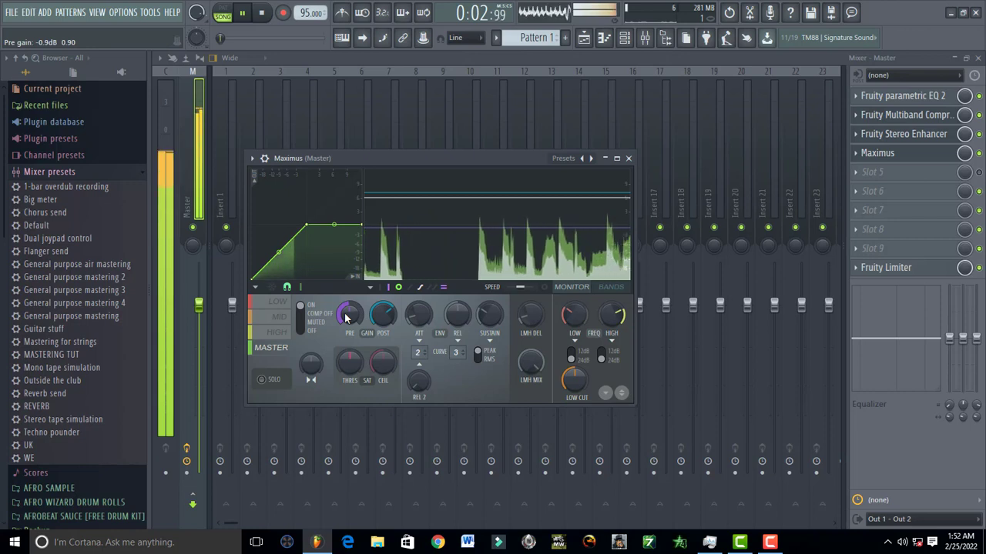
{"action": "key", "text": "space"}
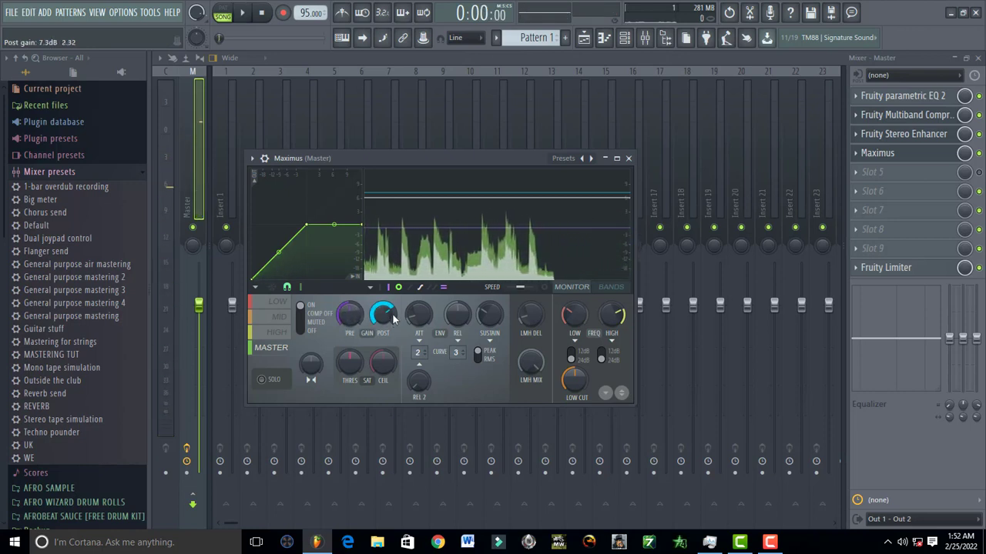
{"action": "key", "text": "space"}
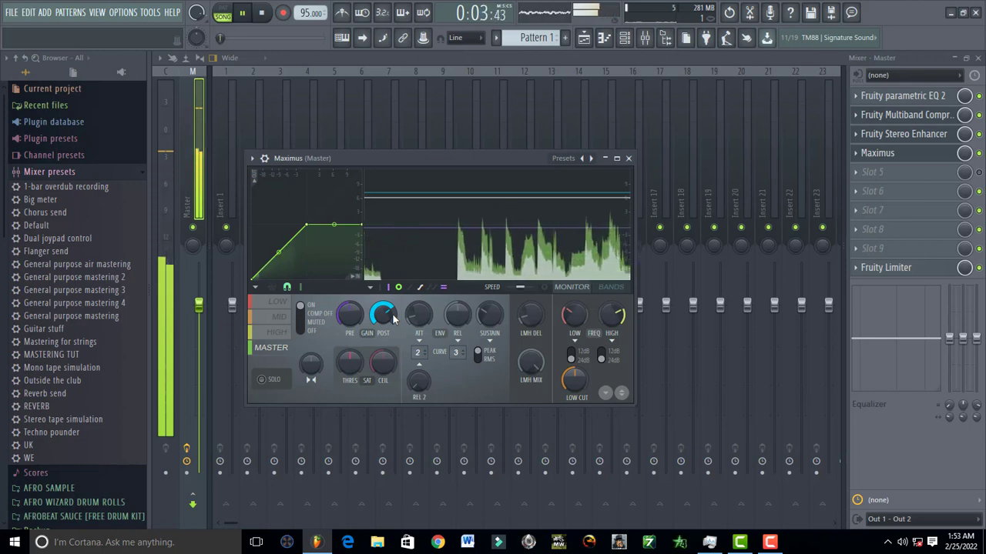
{"action": "key", "text": "space"}
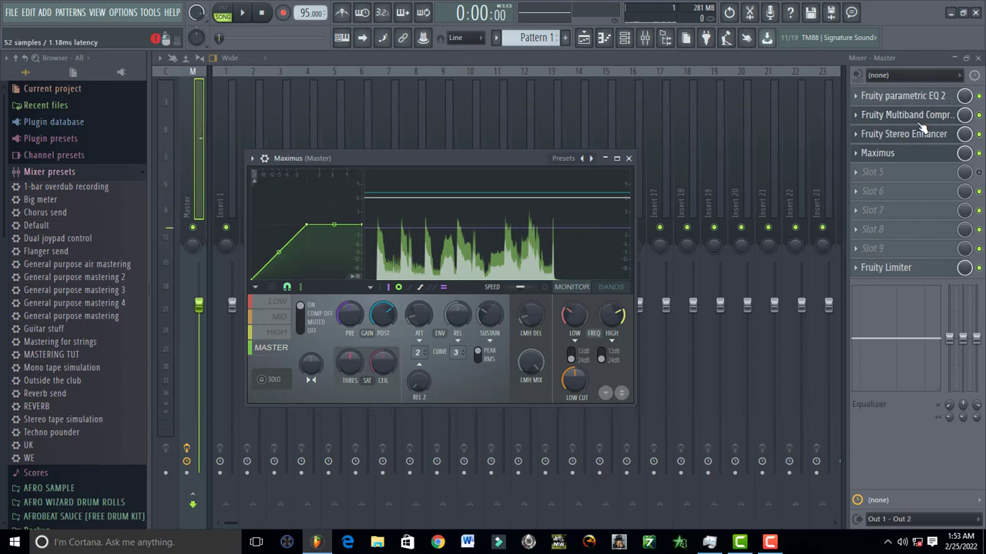
{"action": "right_click", "coordinate": [568, 315]}
{"action": "left_click", "coordinate": [589, 324]}
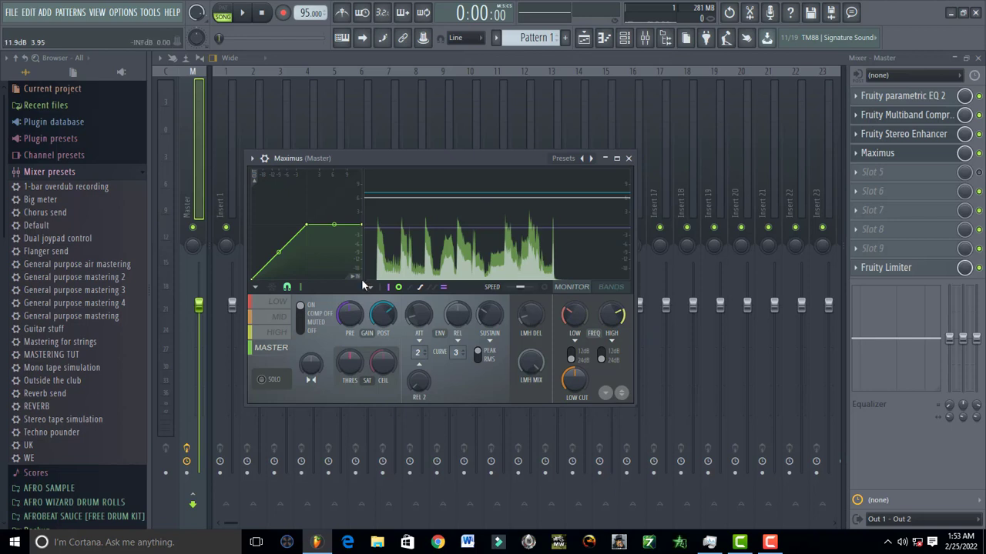
Close Maximus and audition the song with the Master effects active.
{"action": "left_click", "coordinate": [629, 159]}
{"action": "key", "text": "space"}
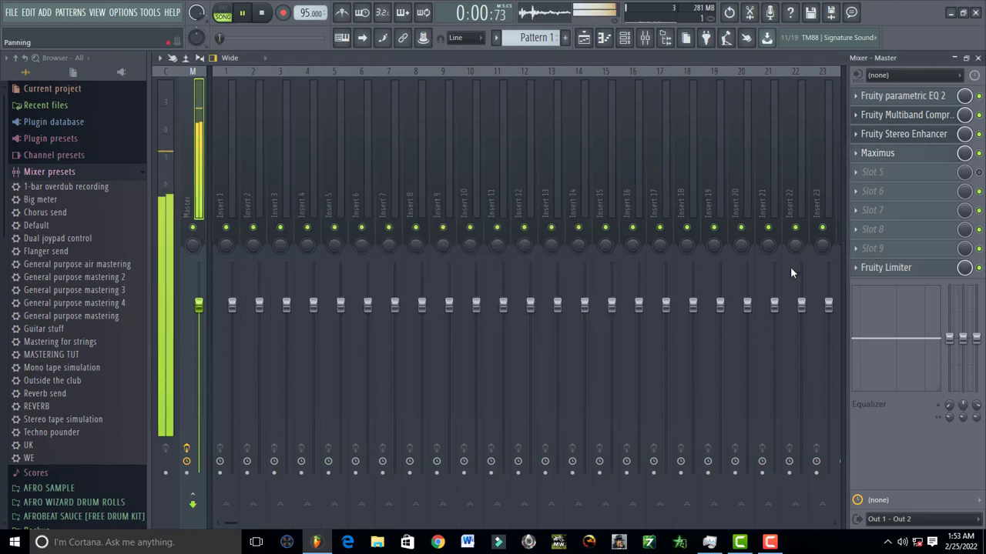
{"action": "key", "text": "space"}
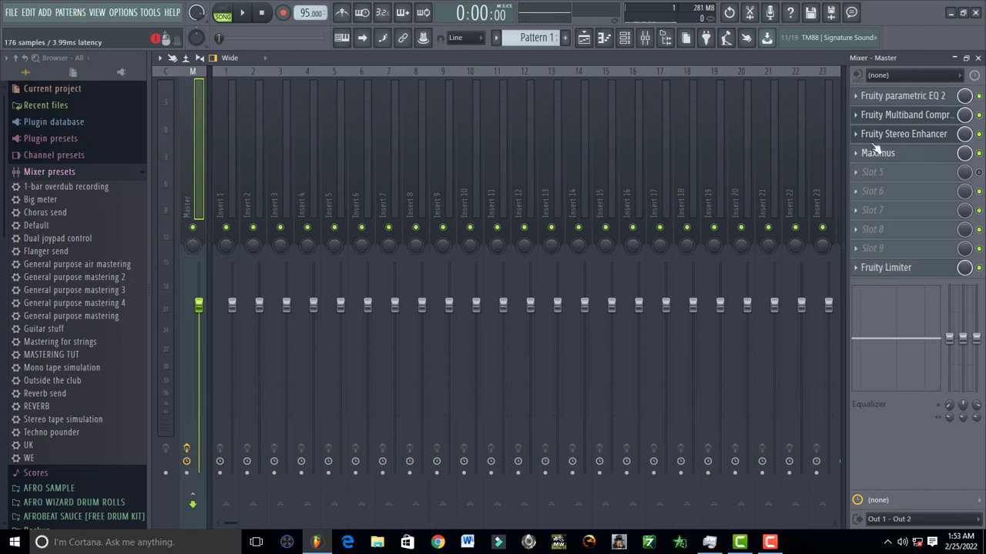
Open the Fruity Limiter on the Master track and audition the song twice through it.
{"action": "left_click", "coordinate": [901, 271]}
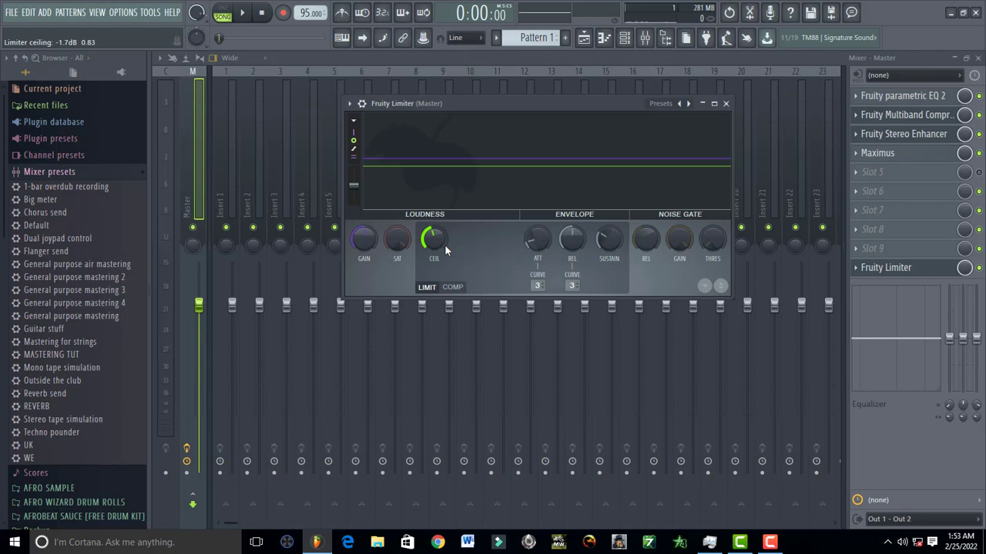
{"action": "key", "text": "space"}
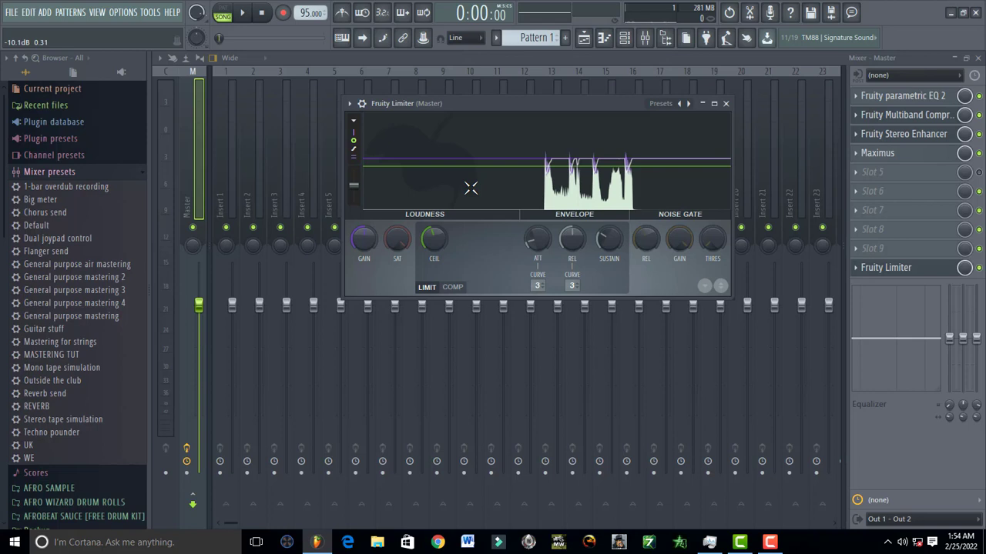
{"action": "key", "text": "space"}
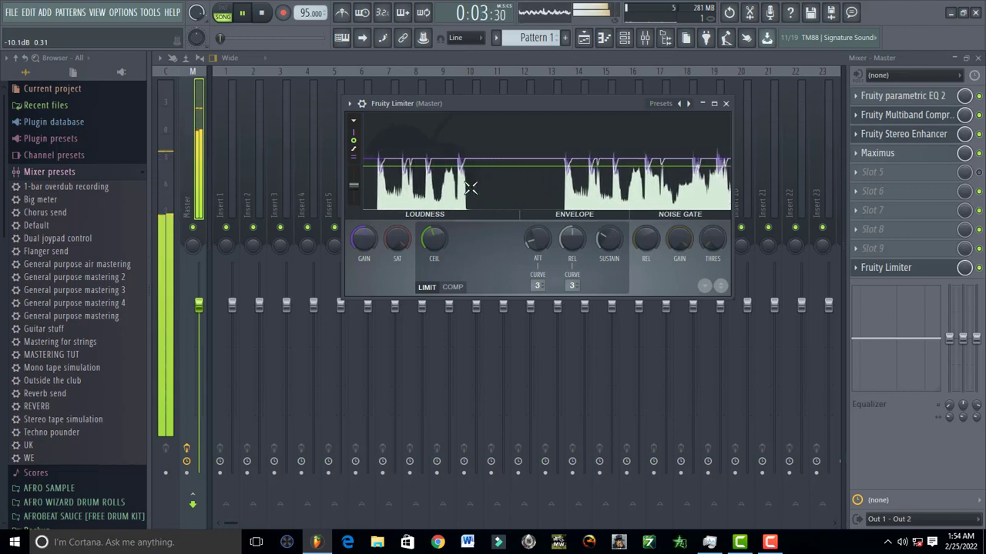
{"action": "key", "text": "space"}
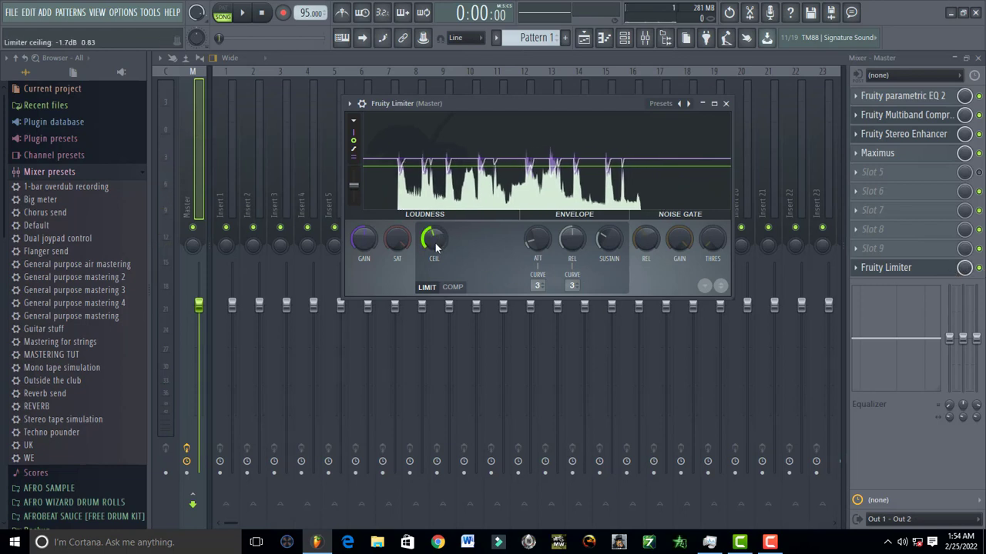
Try lowering the Fruity Limiter's ceiling to about -17.1 dB while playing the song.
{"action": "left_click_drag", "start_coordinate": [434, 242], "coordinate": [434, 282]}
{"action": "key", "text": "space"}
{"action": "scroll", "coordinate": [435, 241], "scroll_direction": "down", "scroll_amount": 5}
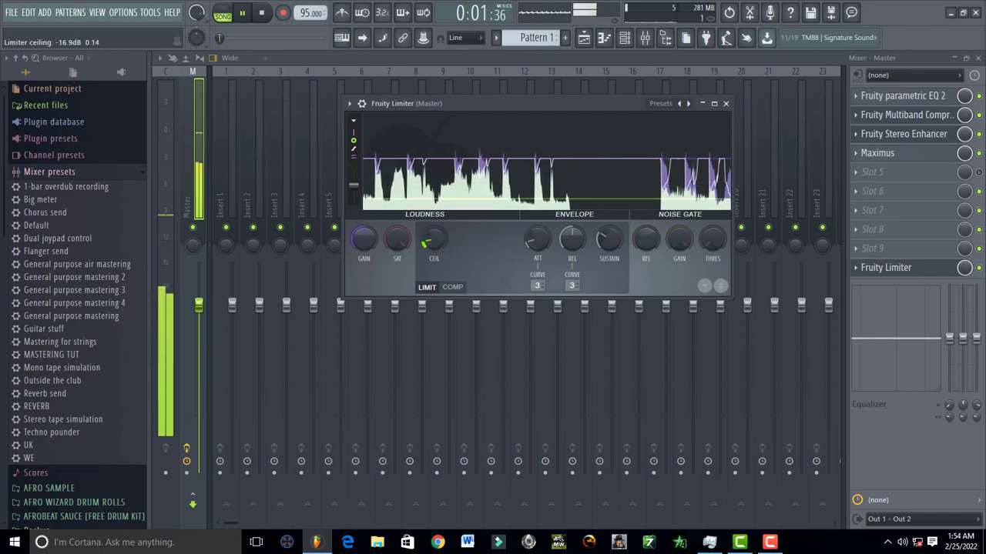
{"action": "key", "text": "space"}
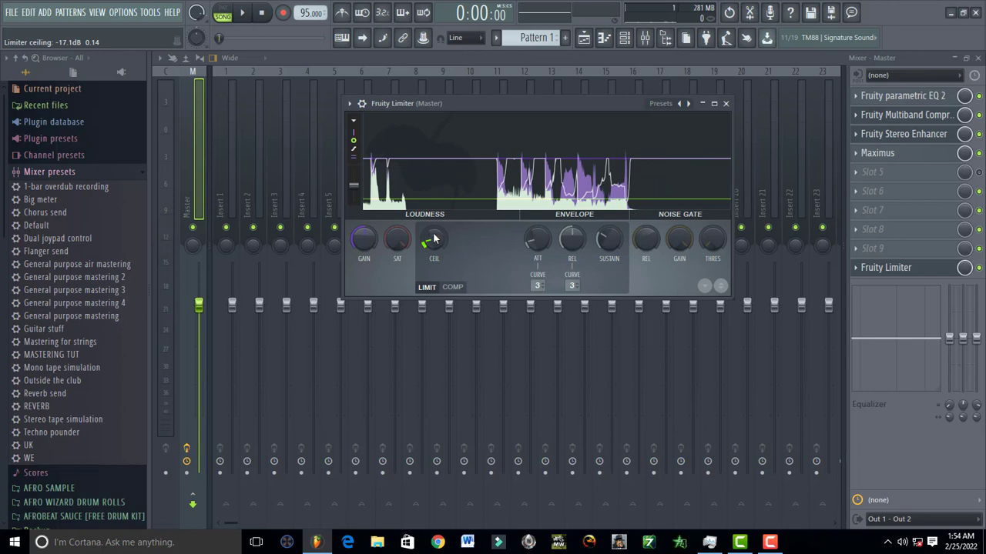
Raise the Fruity Limiter's ceiling to -0.3 dB and audition the song.
{"action": "left_click_drag", "start_coordinate": [434, 241], "coordinate": [434, 202]}
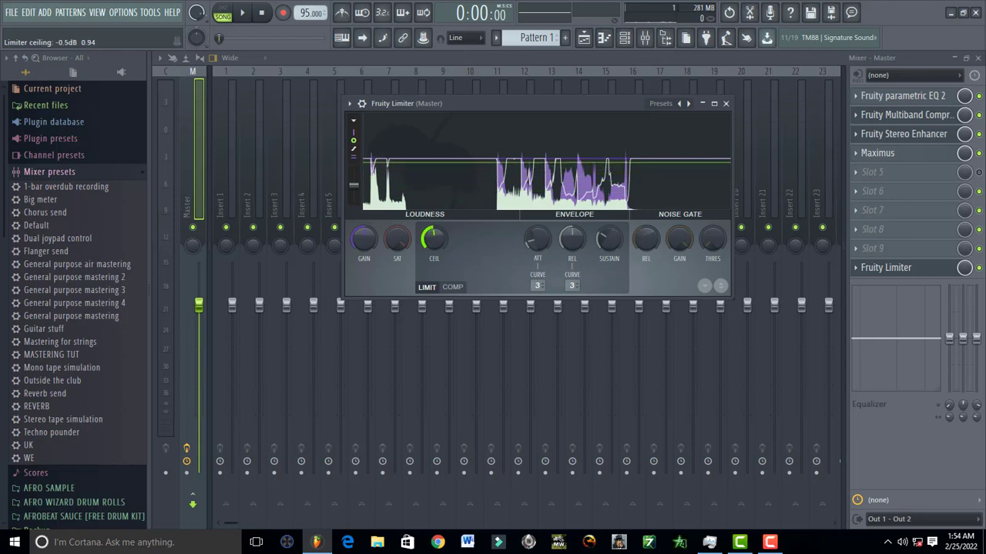
{"action": "key", "text": "space"}
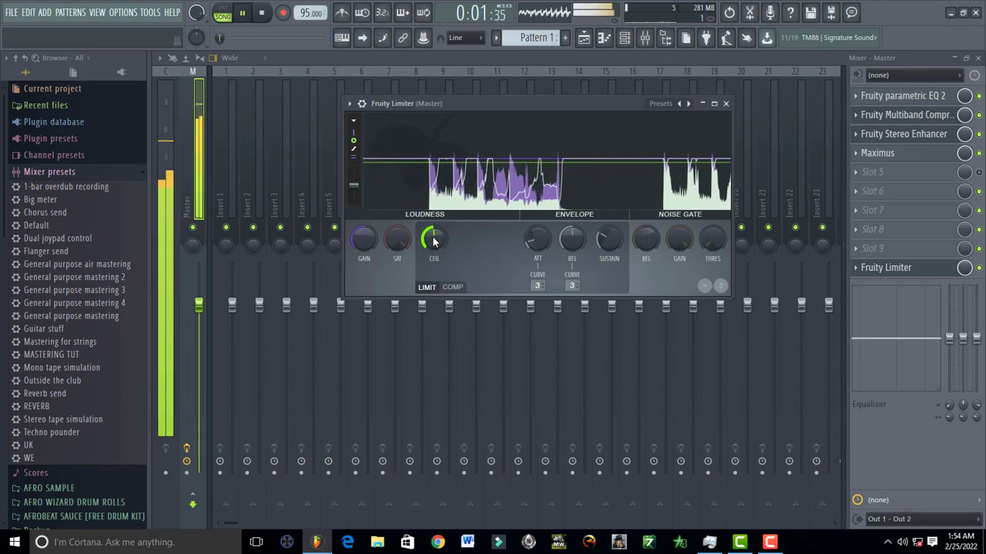
{"action": "left_click_drag", "start_coordinate": [432, 243], "coordinate": [432, 241]}
{"action": "key", "text": "space"}
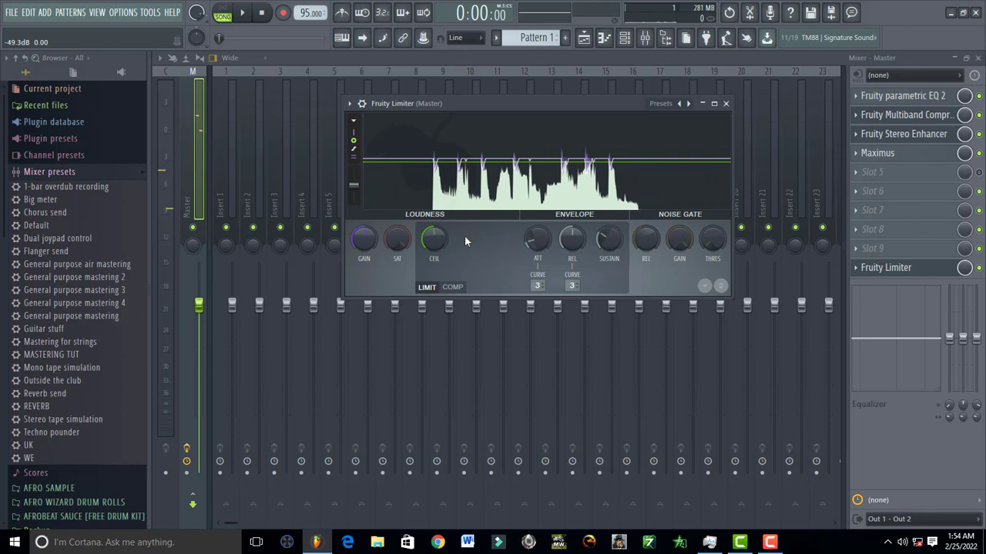
{"action": "key", "text": "space"}
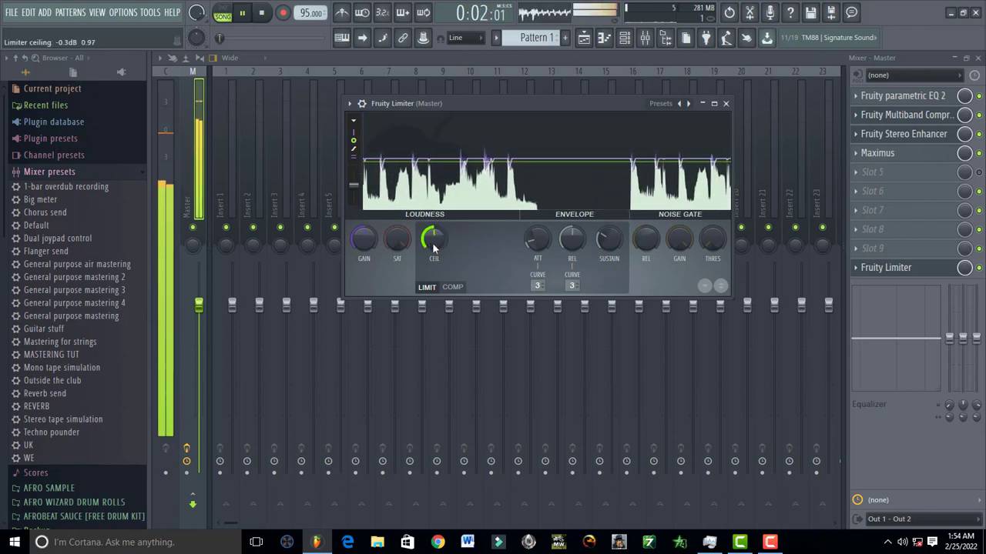
{"action": "key", "text": "space"}
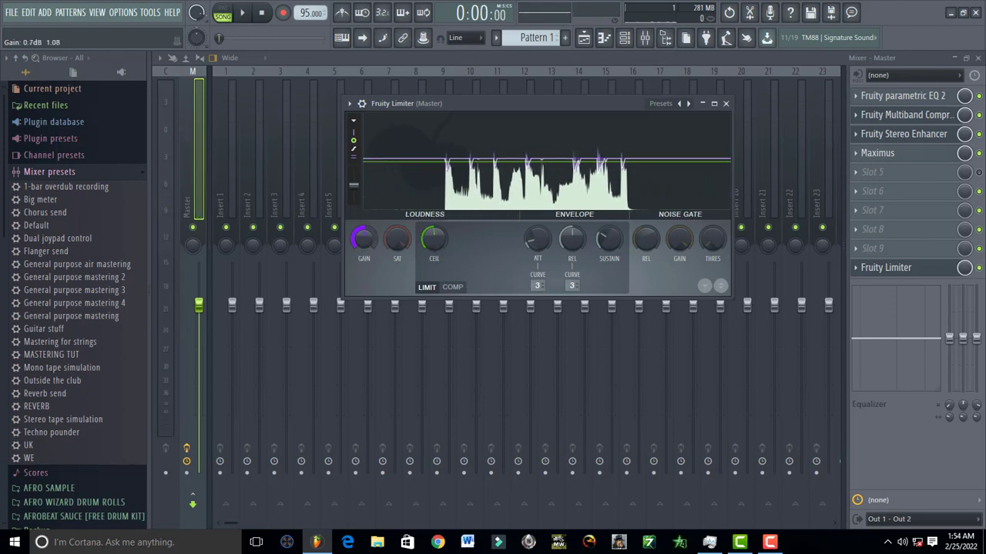
Adjust the Fruity Limiter's gain to about 0.7 dB and its sustain to 4.67 ms, auditioning the song after each change.
{"action": "key", "text": "space"}
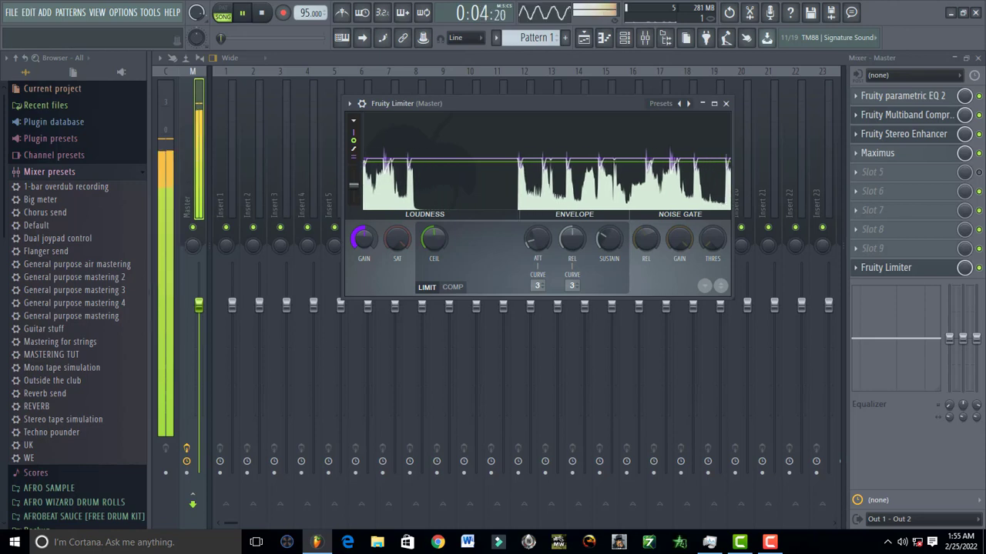
{"action": "key", "text": "space"}
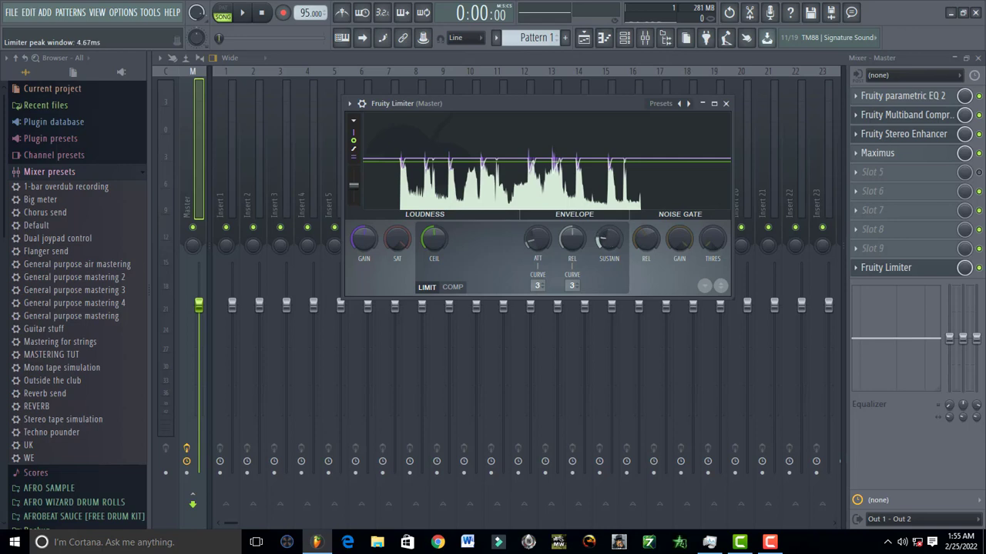
{"action": "key", "text": "space"}
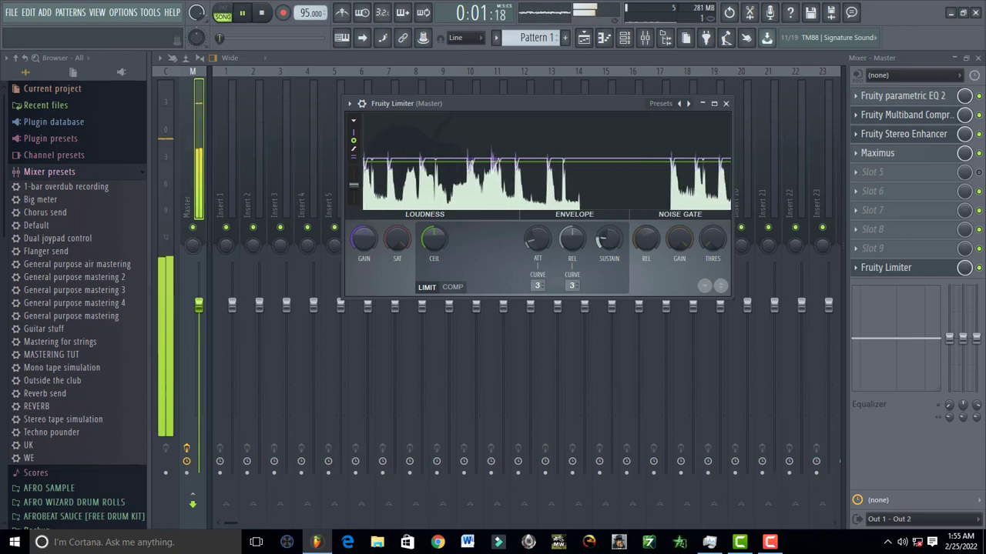
{"action": "key", "text": "space"}
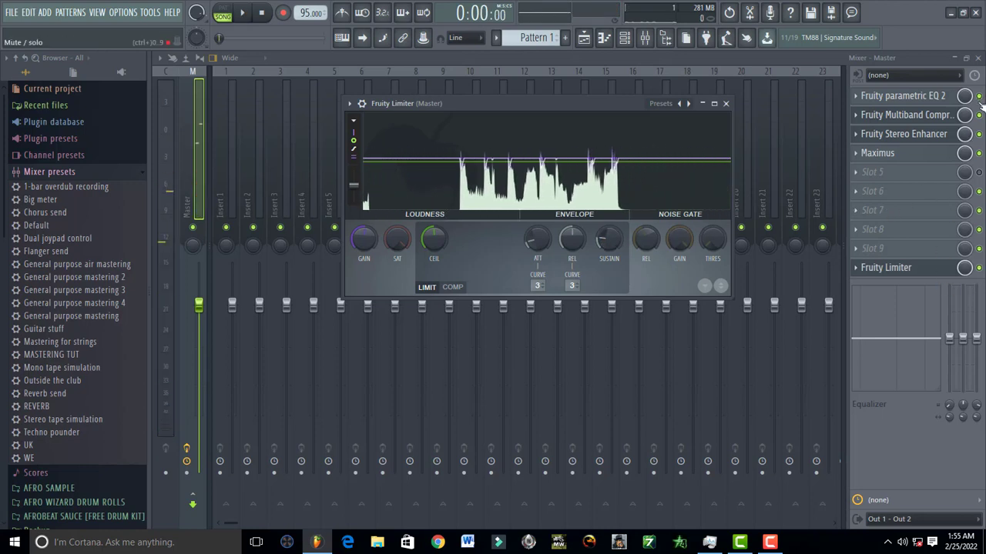
Close the limiter and compare the song with all Master track effects bypassed and with them enabled again.
{"action": "key", "text": "Escape"}
{"action": "left_click", "coordinate": [979, 153]}
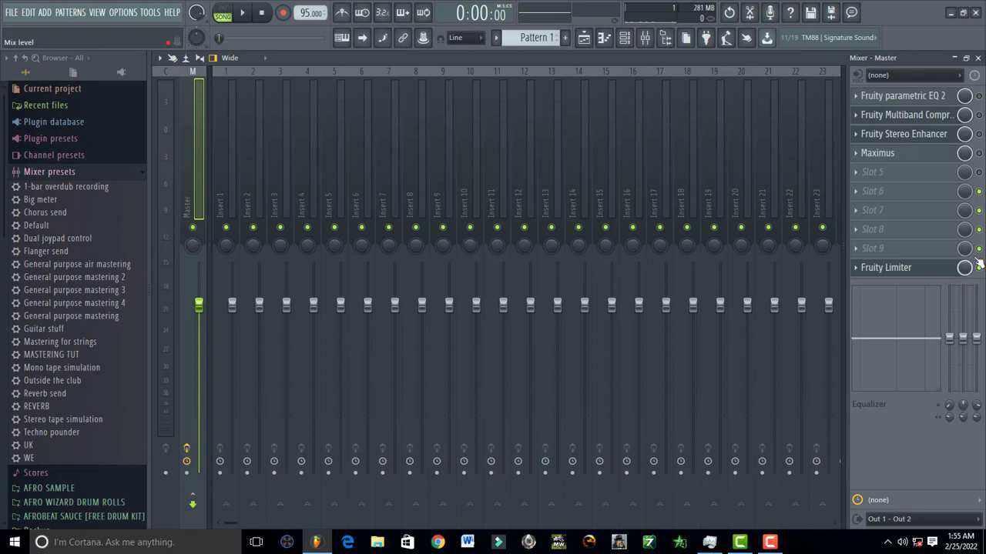
{"action": "key", "text": "space"}
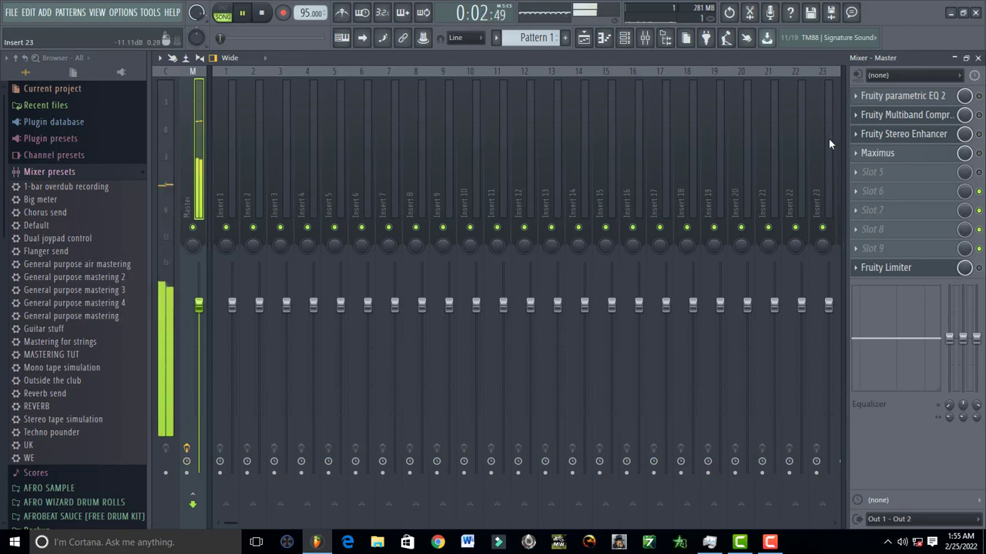
{"action": "key", "text": "space"}
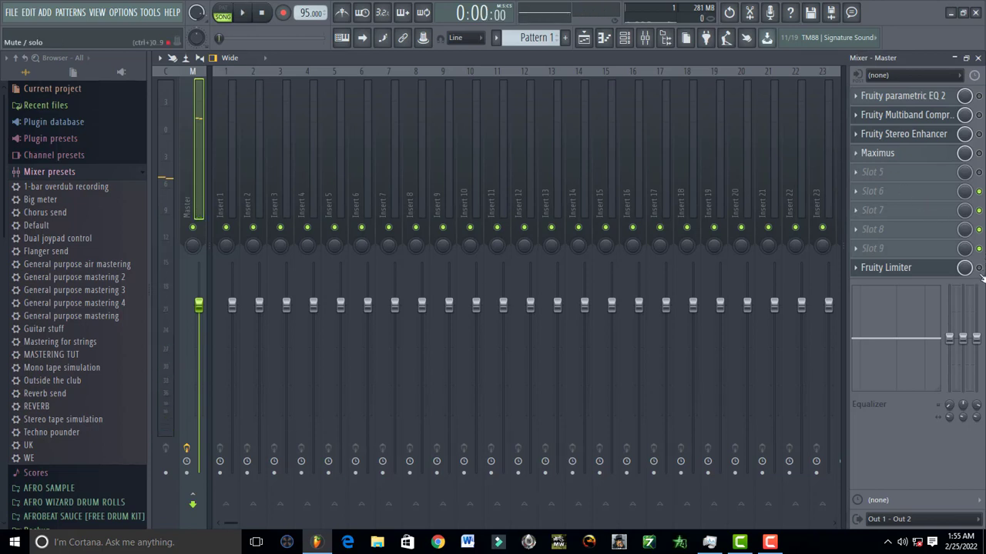
{"action": "left_click_drag", "start_coordinate": [978, 267], "coordinate": [979, 96]}
{"action": "key", "text": "space"}
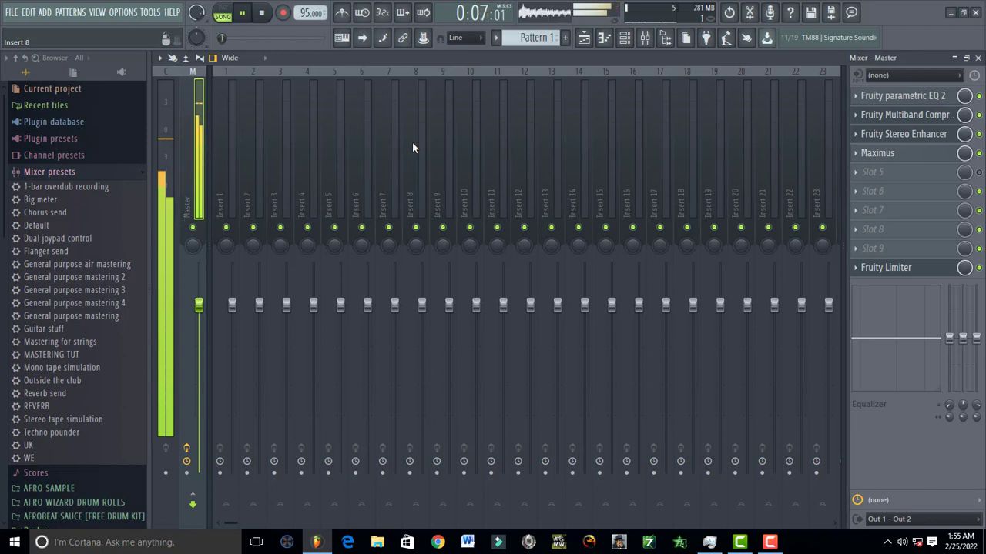
{"action": "key", "text": "space"}
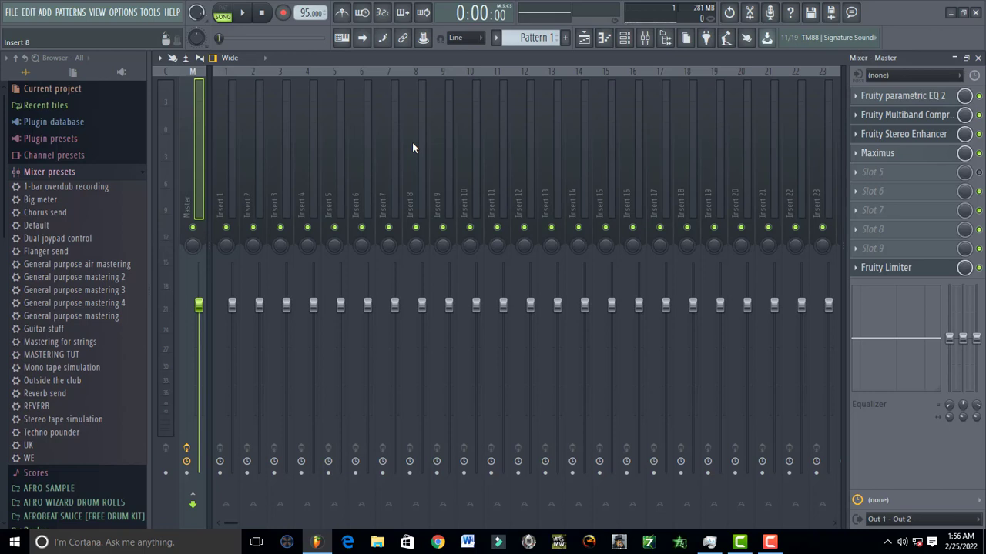
{"action": "left_click", "coordinate": [769, 542]}
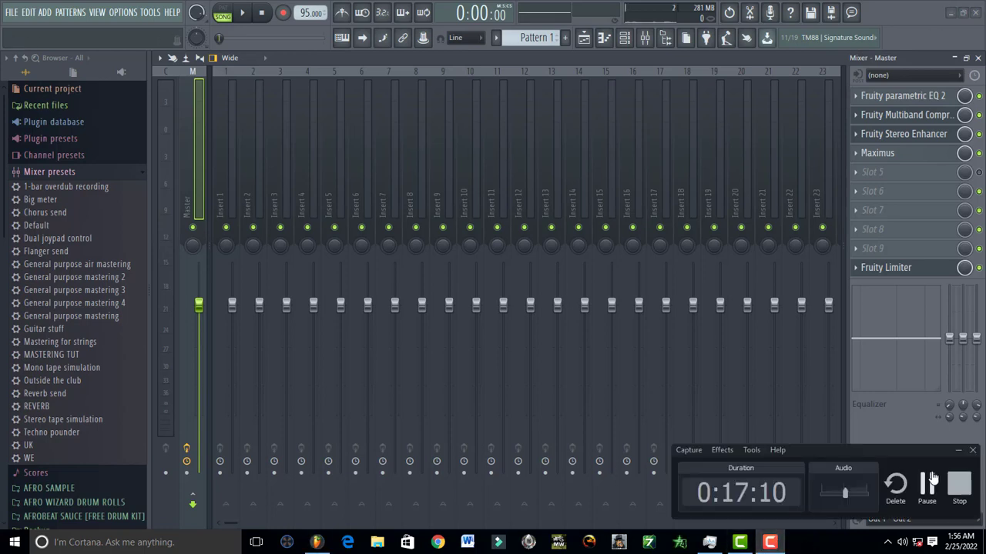